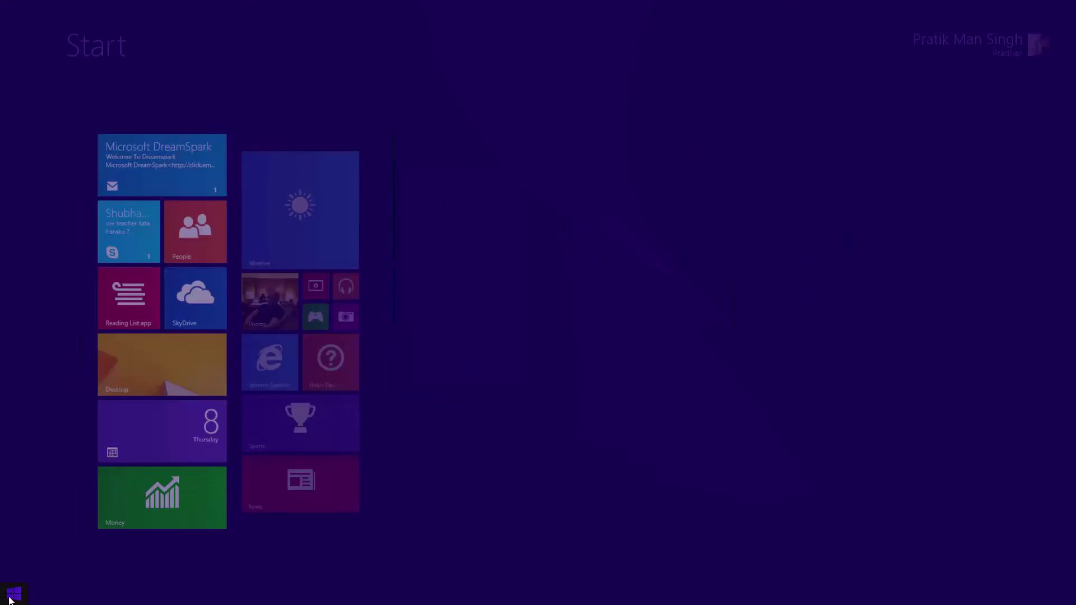
Search the installed programs for After Effects and launch Adobe After Effects CC 2014.
click(10, 599)
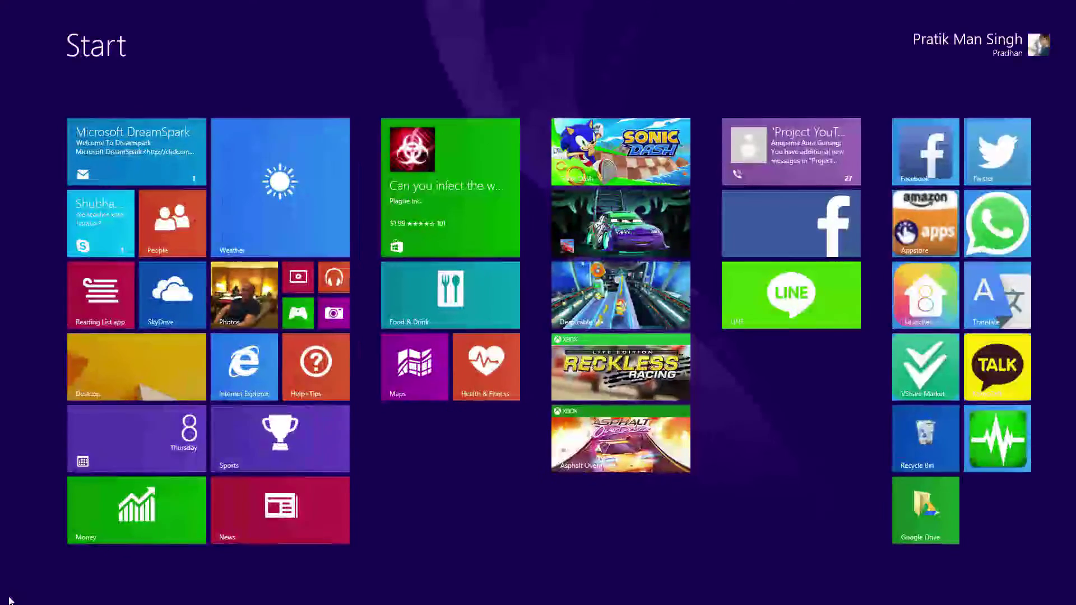
text(after Effects CC 2014)
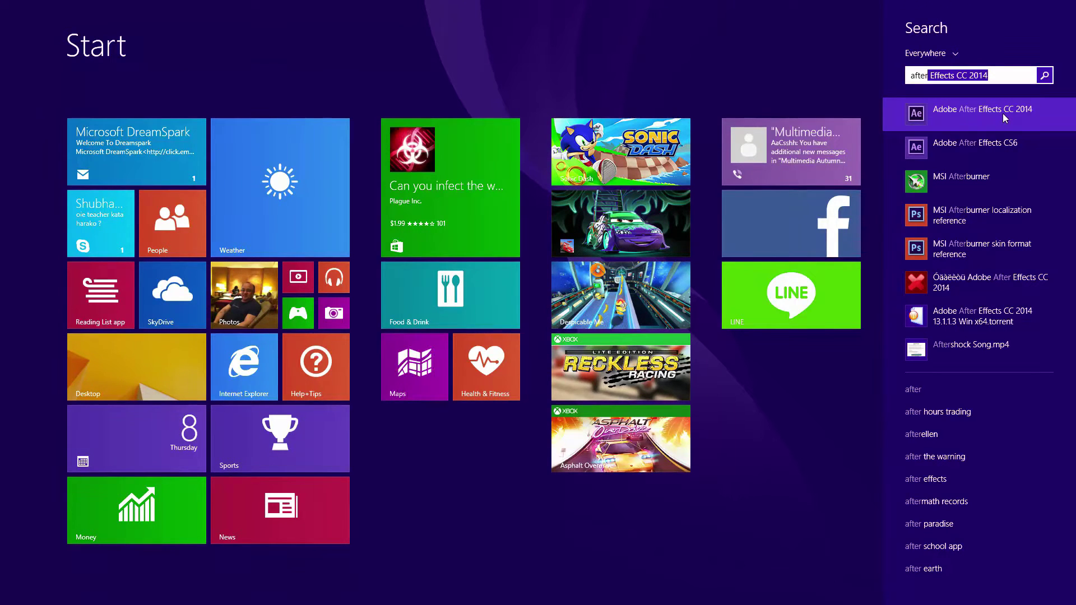
click(957, 115)
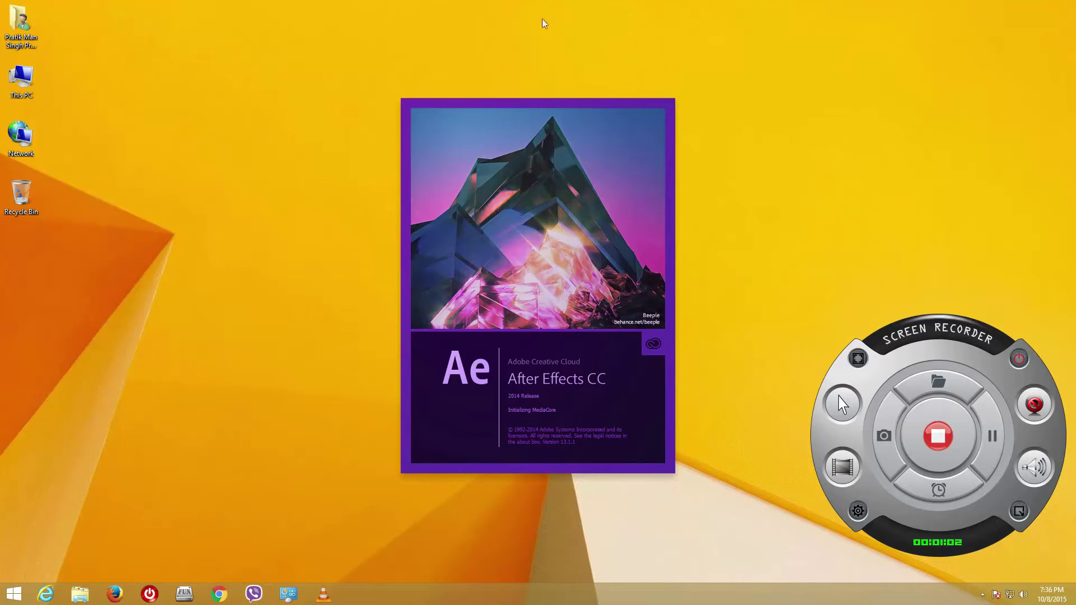
Search Windows for the power settings and open Power Options.
click(13, 595)
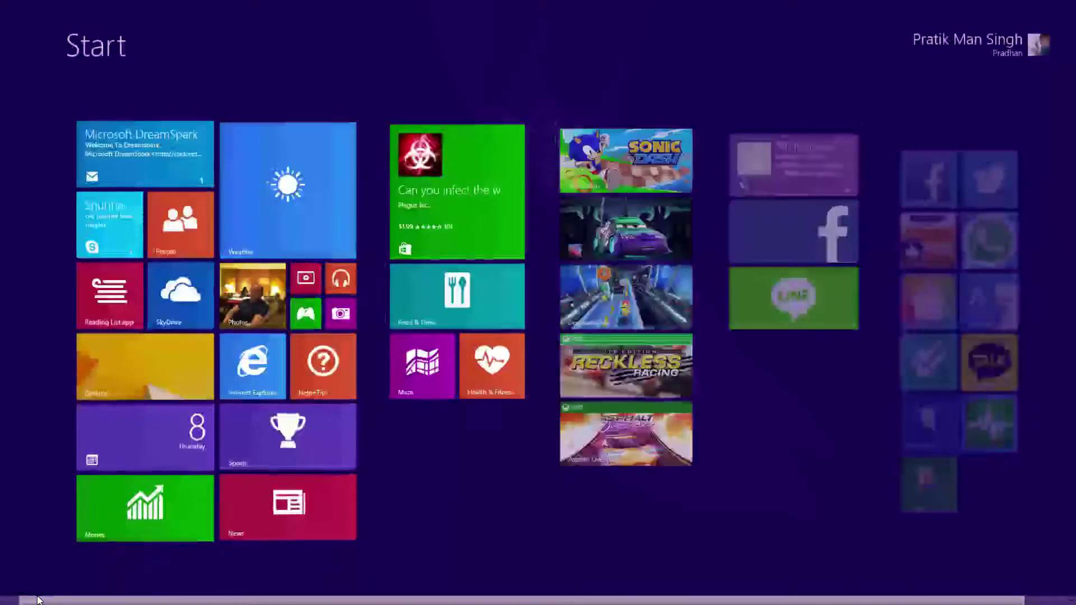
text(powerPoint 2013)
key(Down)
key(Down)
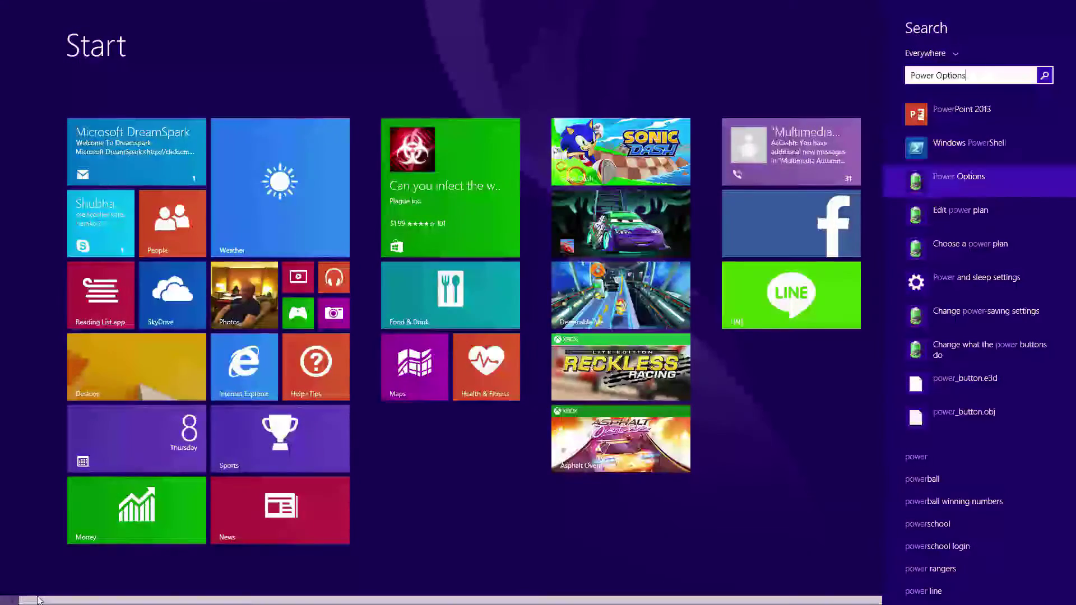
key(Return)
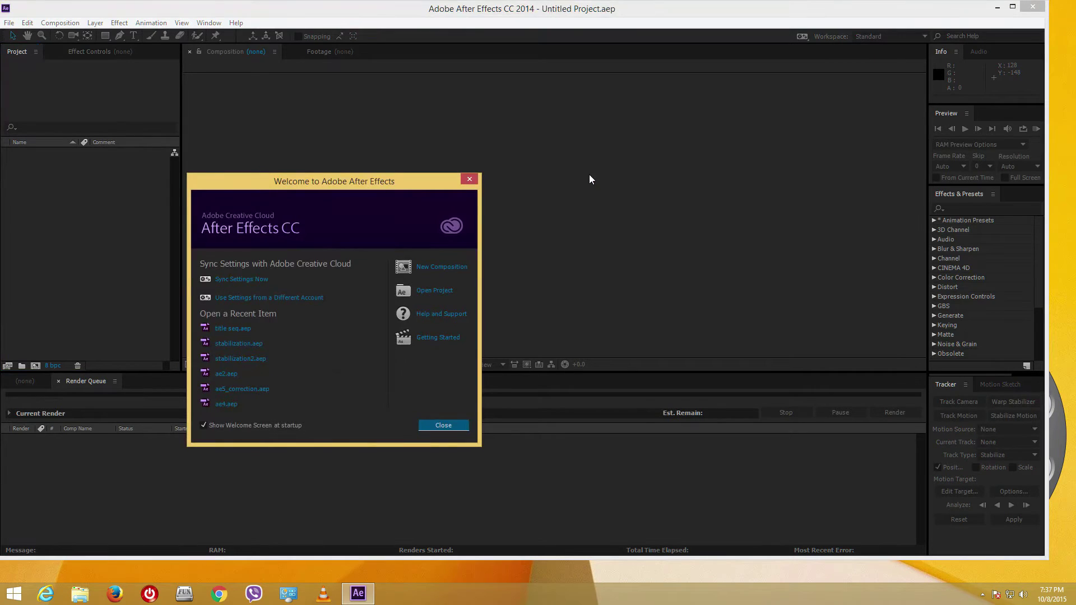
Close the After Effects welcome screen and show the maximized window in the Standard workspace.
drag(418, 180, 654, 141)
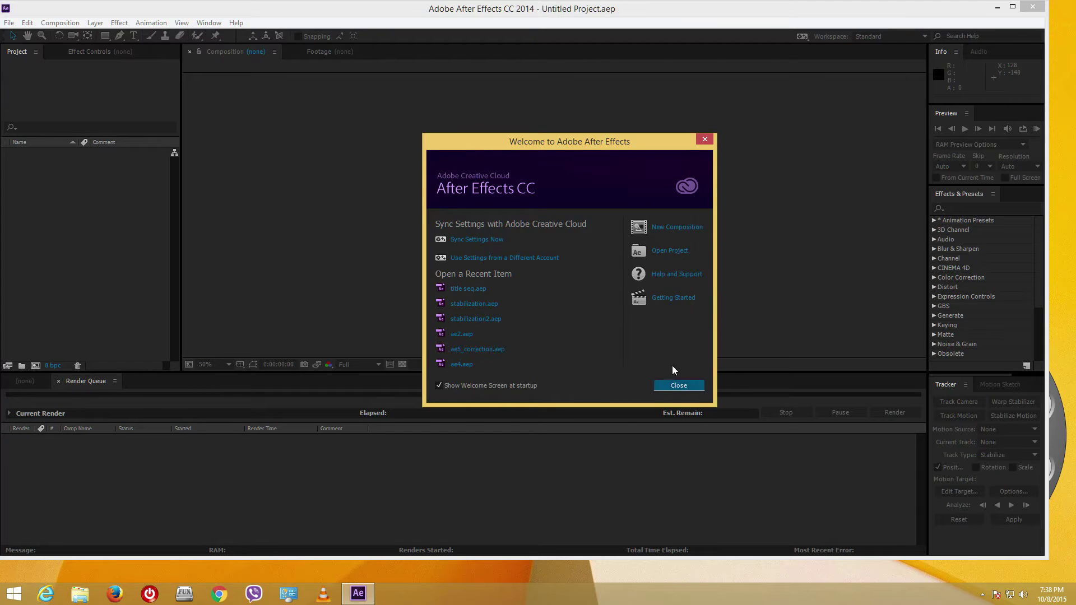
click(680, 387)
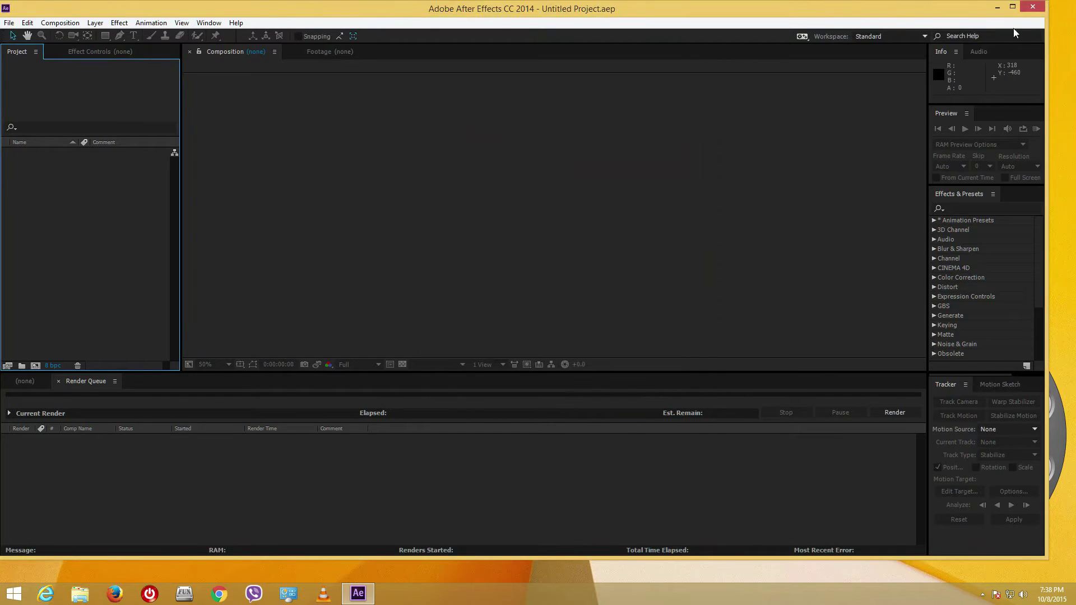
click(1013, 7)
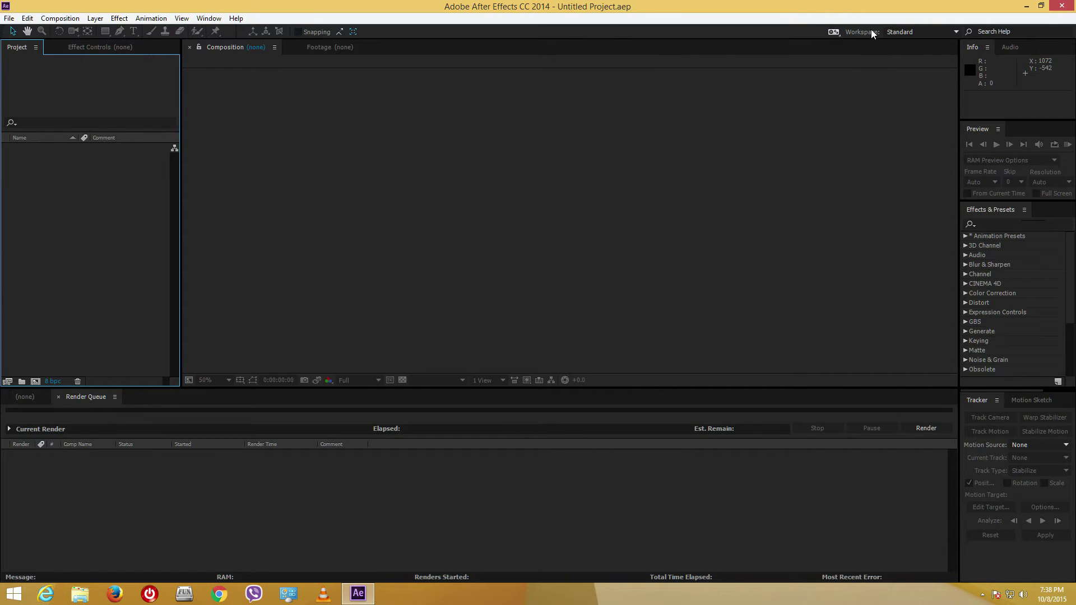
click(913, 31)
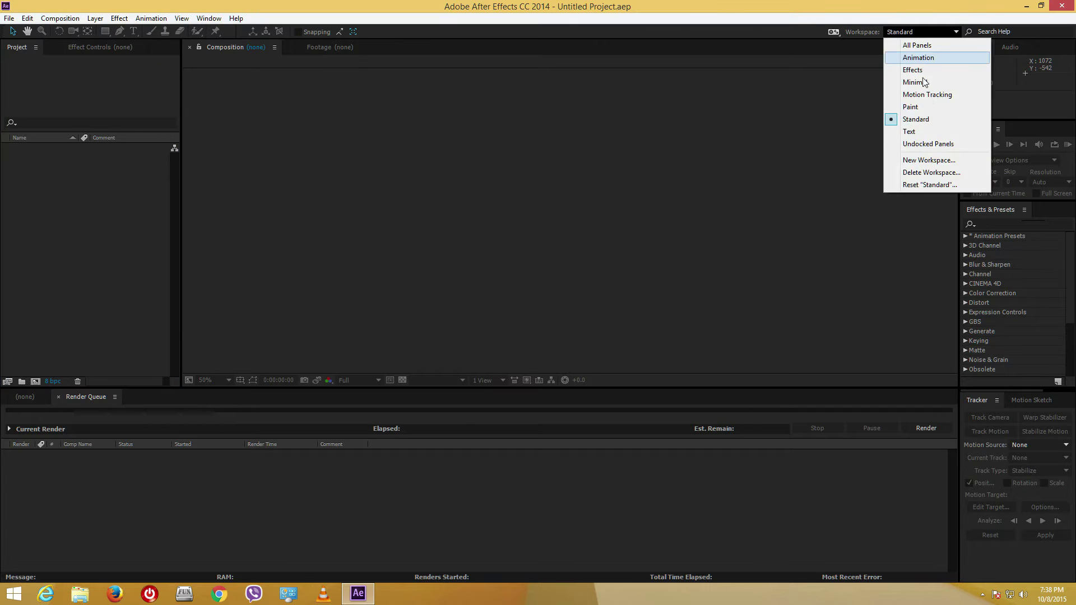
click(929, 120)
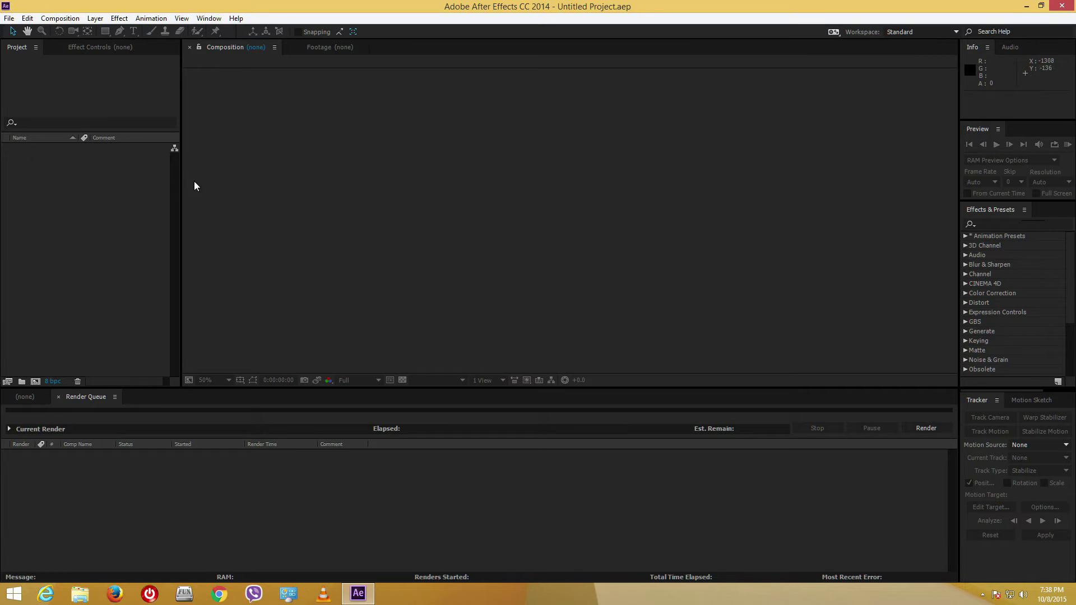
Dock the Effect Controls and Info panels into the central Composition panel group.
click(97, 47)
drag(110, 116, 476, 320)
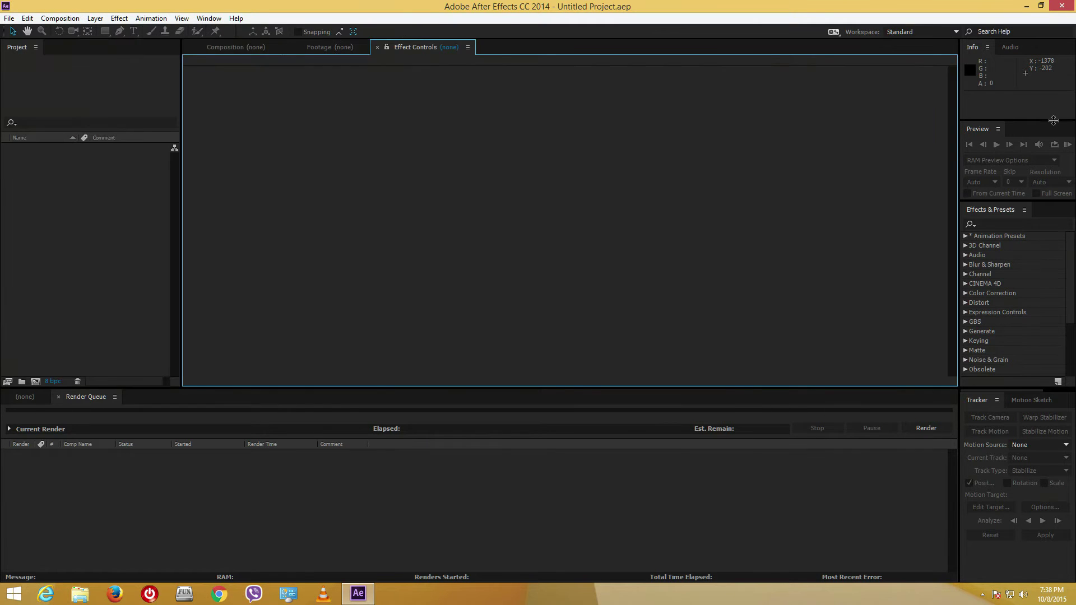
drag(994, 51, 860, 98)
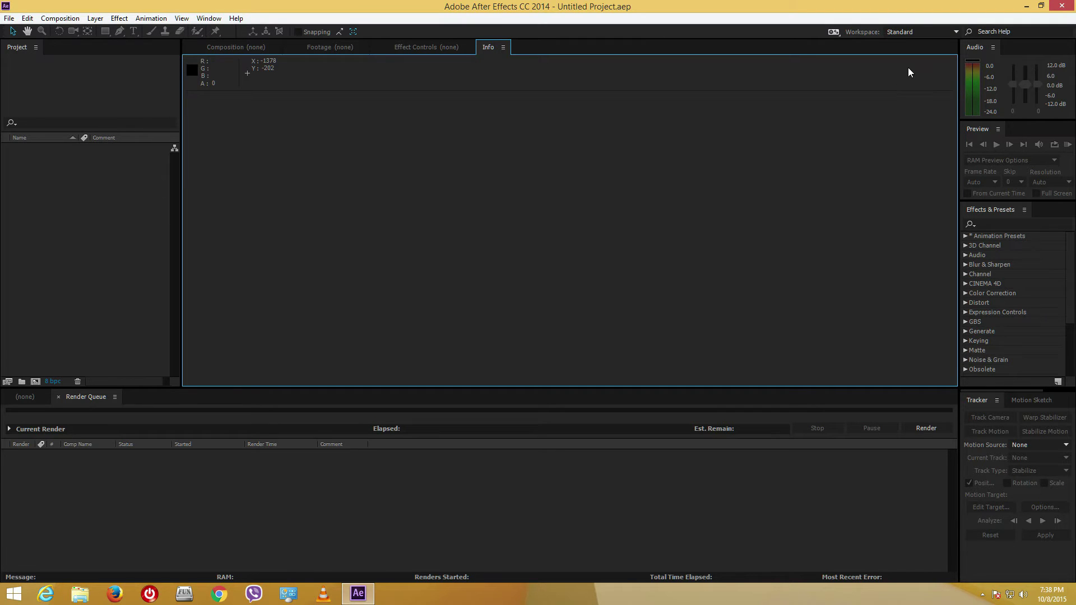
Reset the Standard workspace to its original layout and confirm the reset.
click(926, 34)
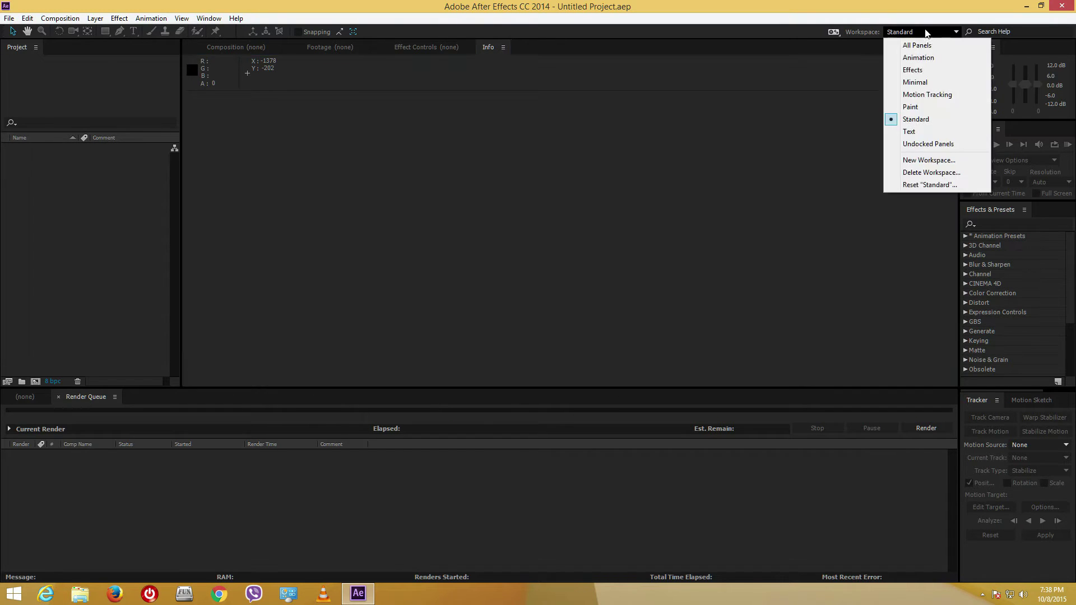
click(914, 120)
click(919, 31)
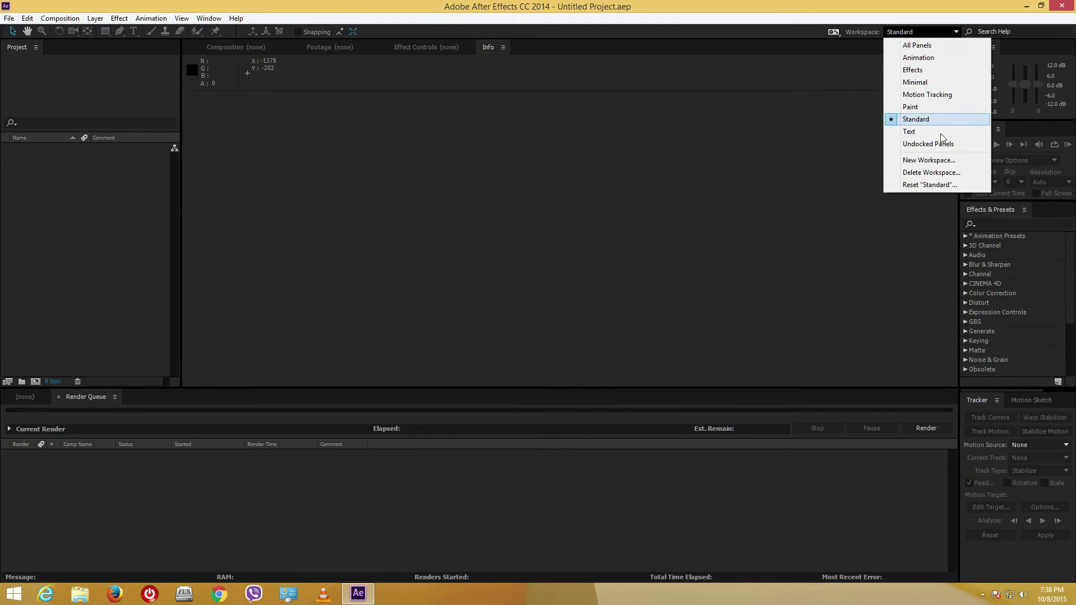
click(926, 186)
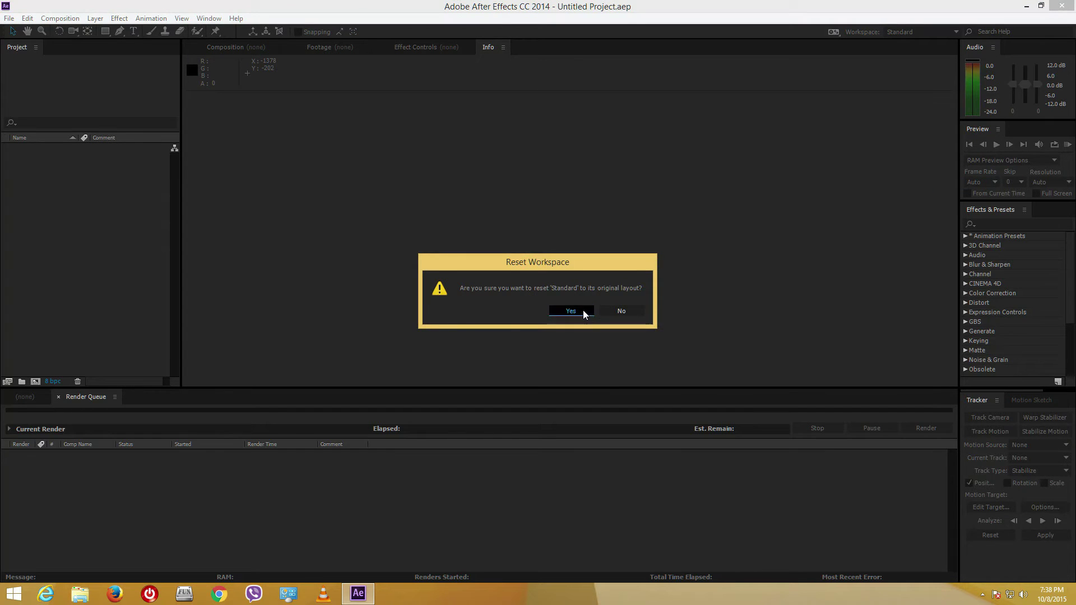
click(571, 311)
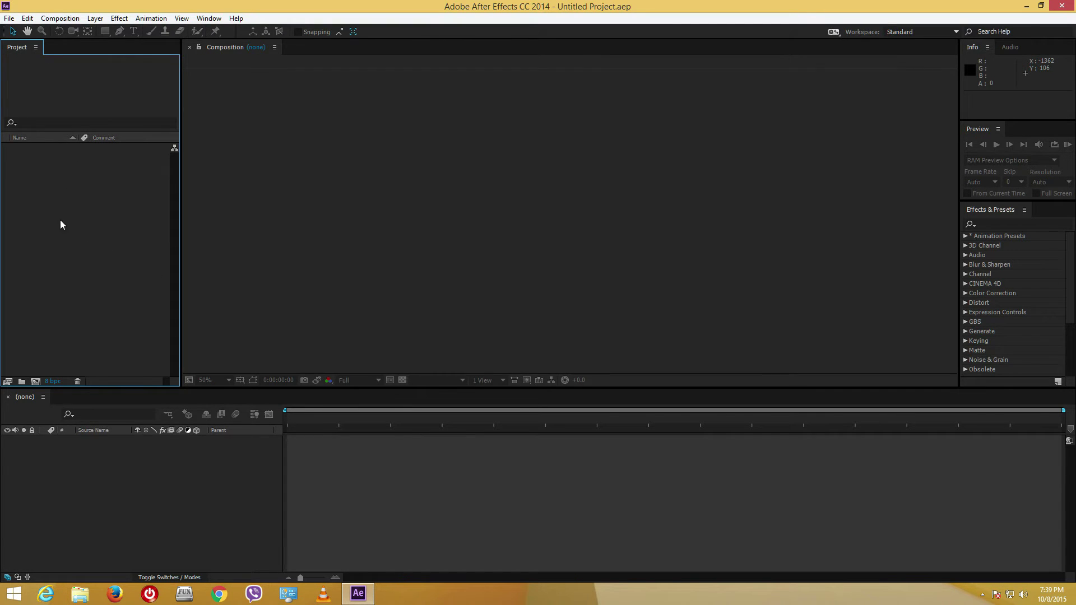
Start a new composition and set its preset to HDTV 1080 25.
click(308, 119)
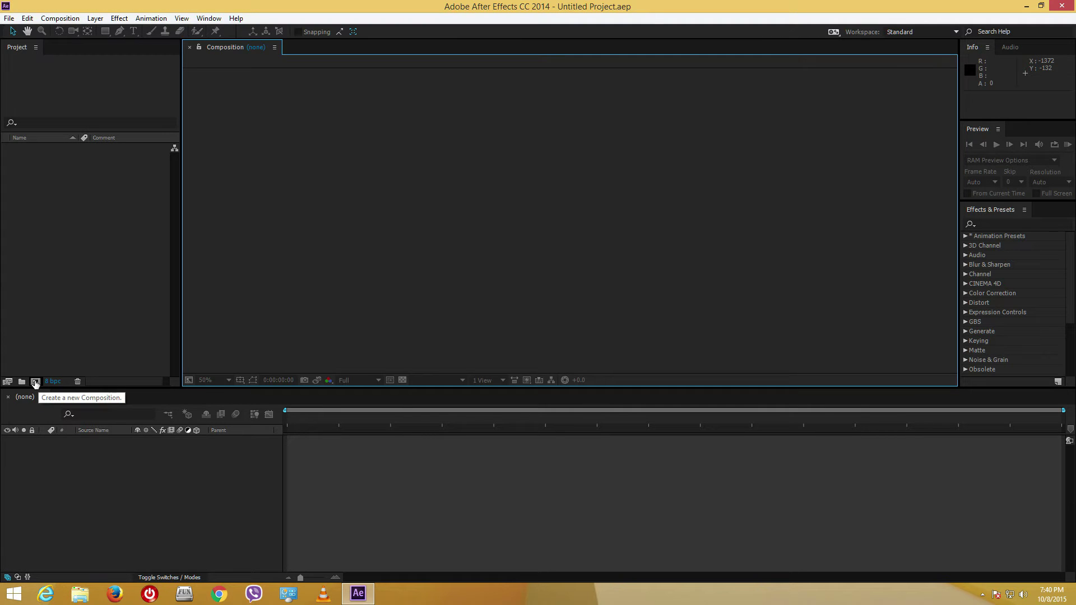
click(34, 382)
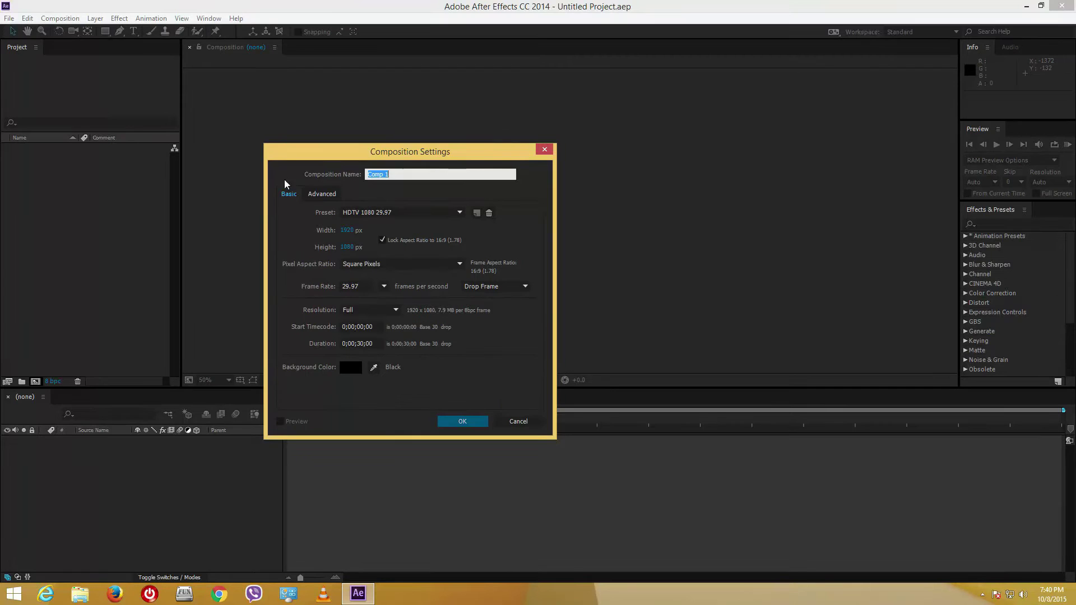
drag(298, 157, 437, 150)
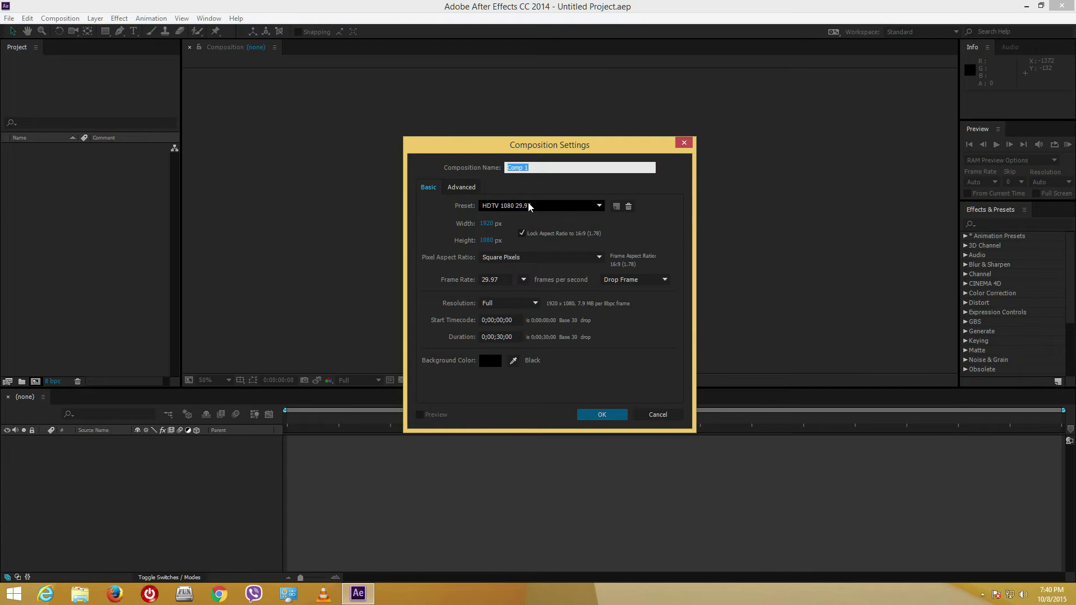
click(546, 211)
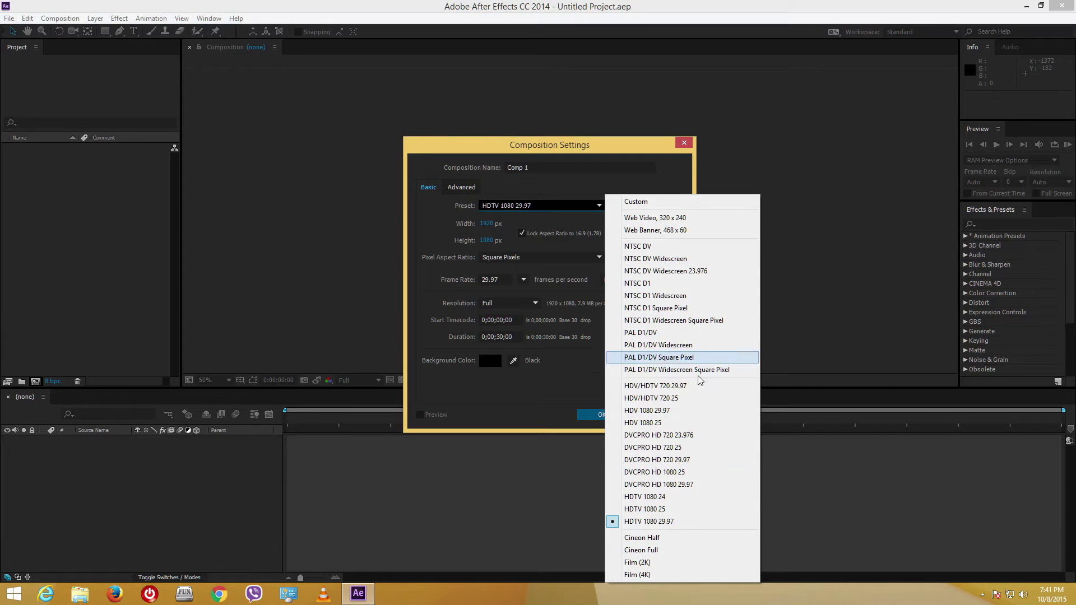
click(657, 511)
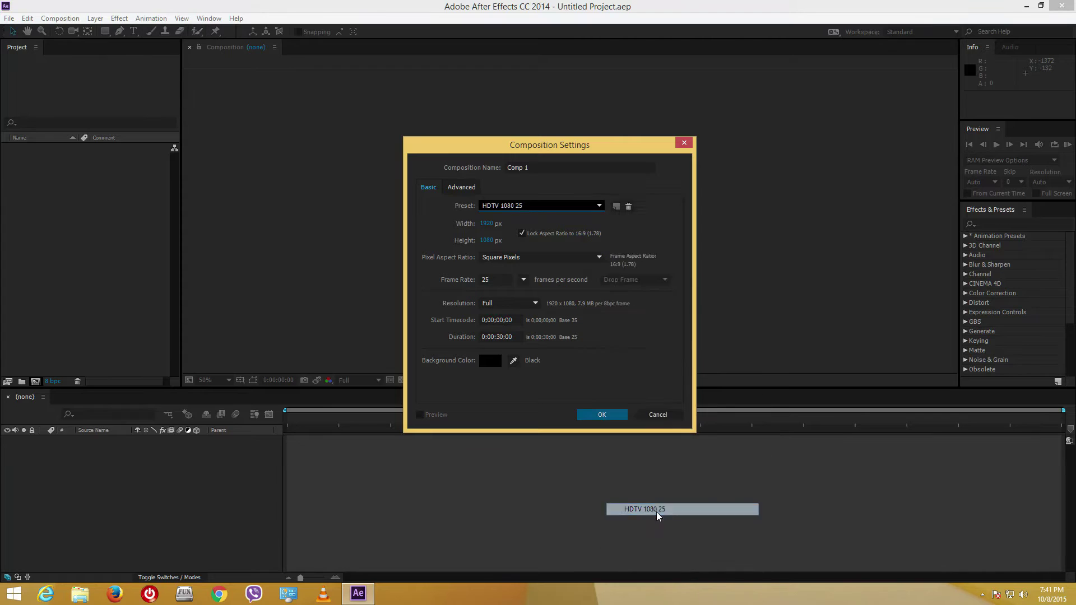
click(583, 207)
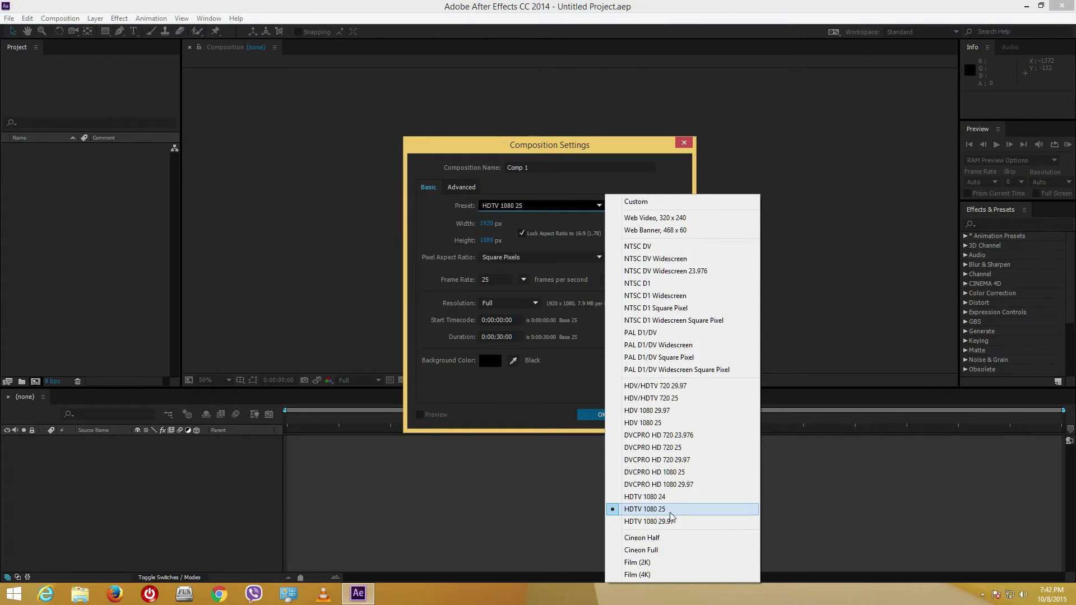
click(671, 510)
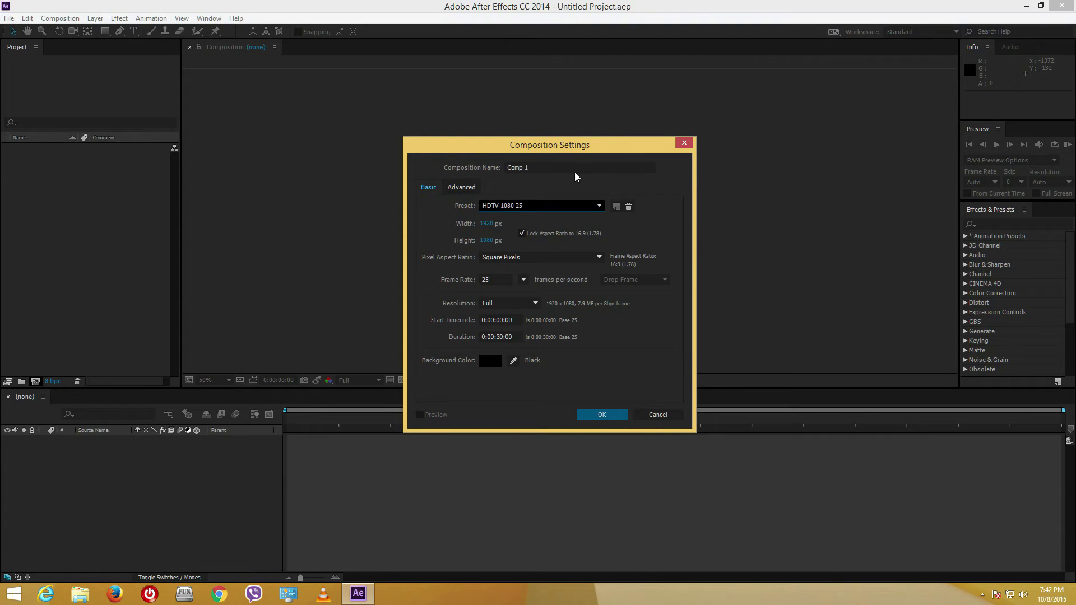
Name the composition "My First AE Animation" and create it.
click(608, 166)
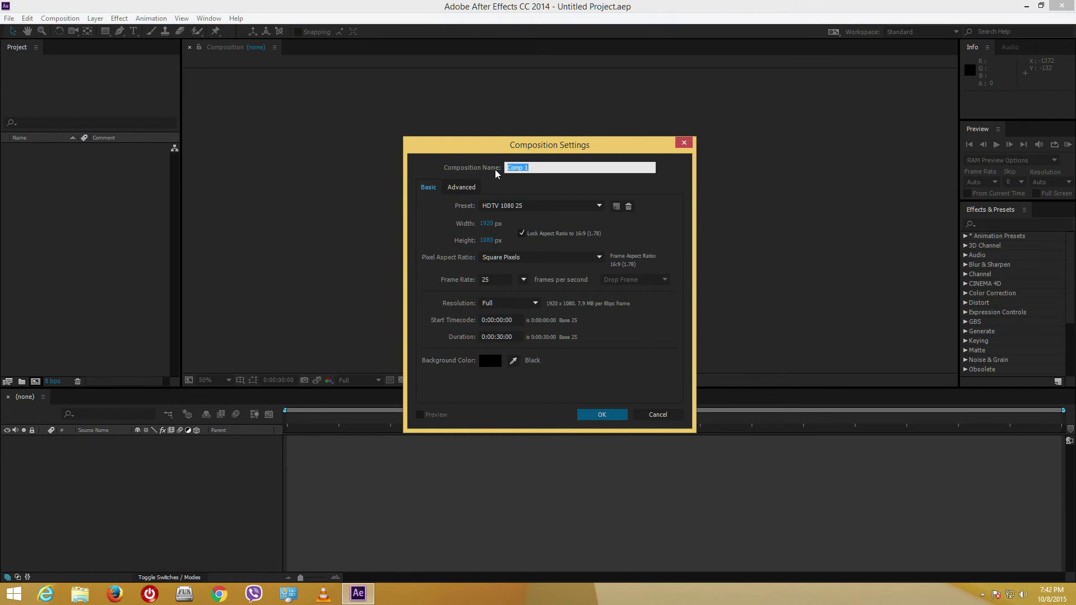
text(My First Animation)
click(531, 168)
text(AE)
click(612, 414)
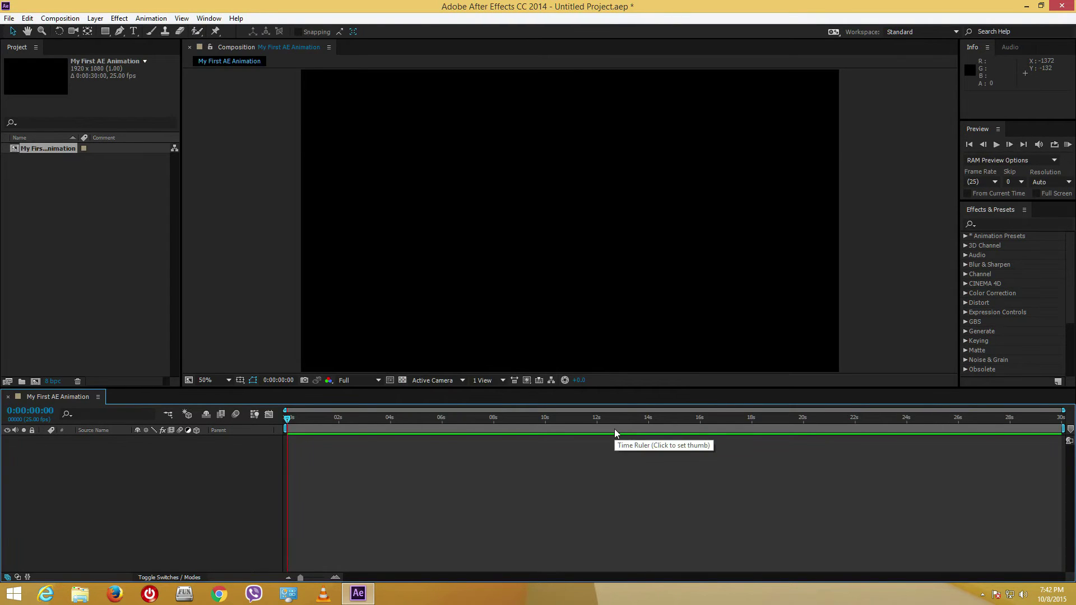
Start saving the project on drive Files (E:) and open a new folder there named "My First Prohect in After Effects".
click(9, 18)
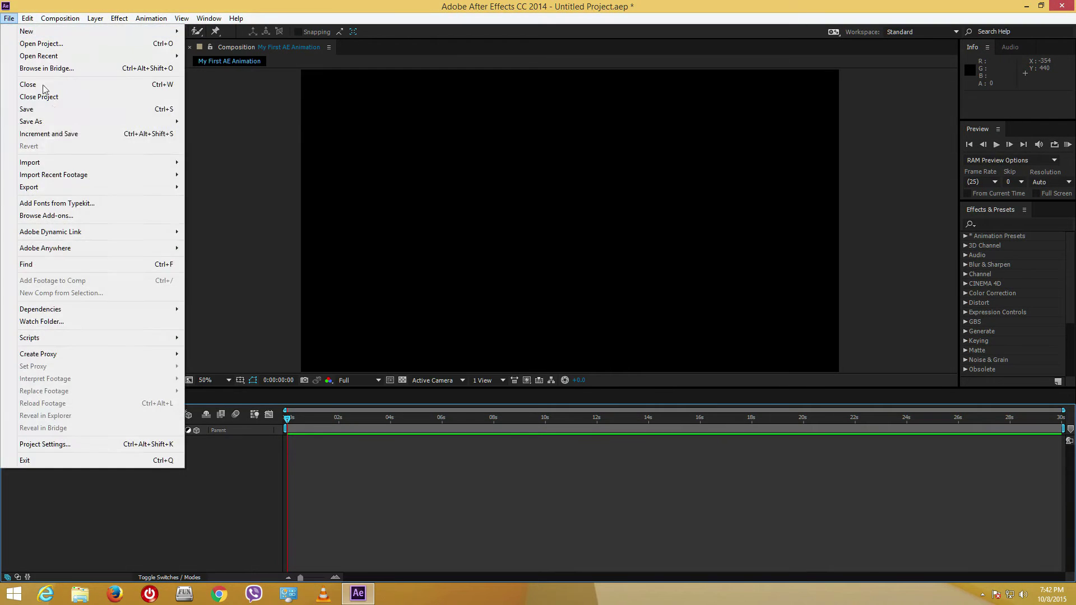
click(54, 111)
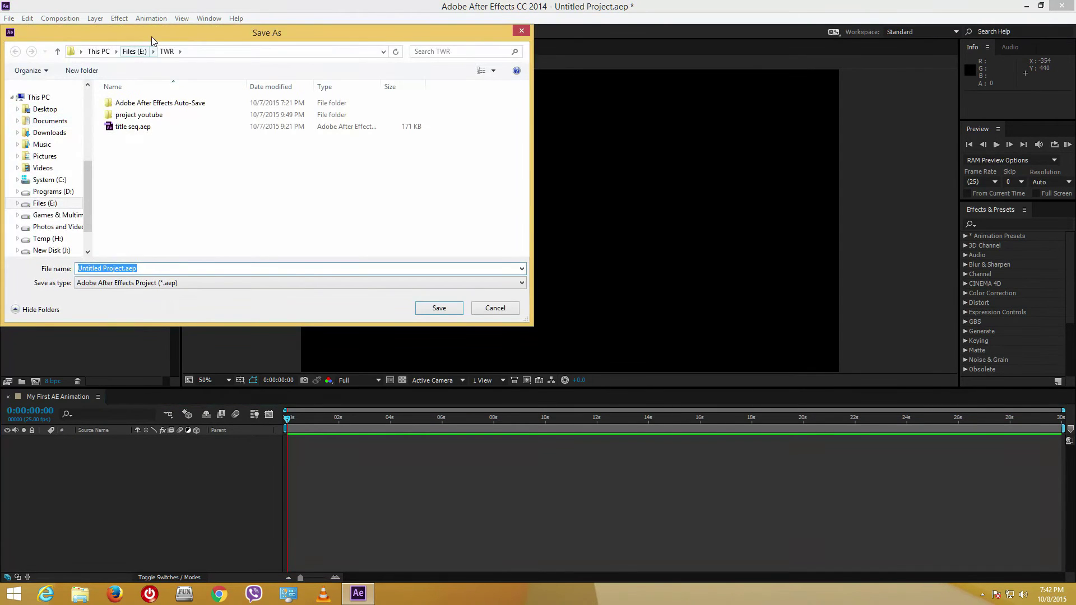
click(245, 63)
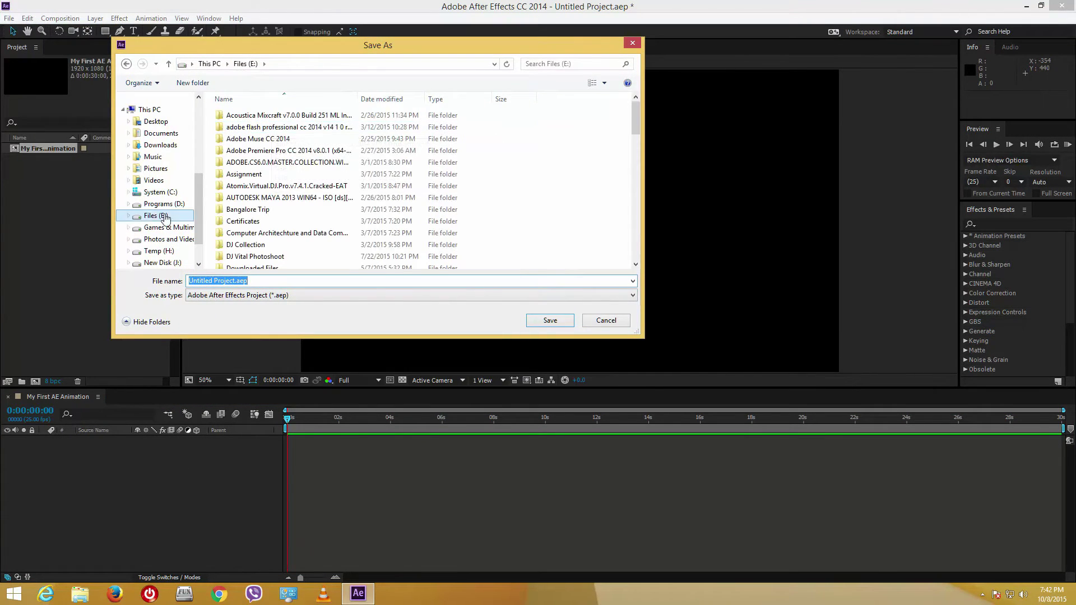
click(187, 216)
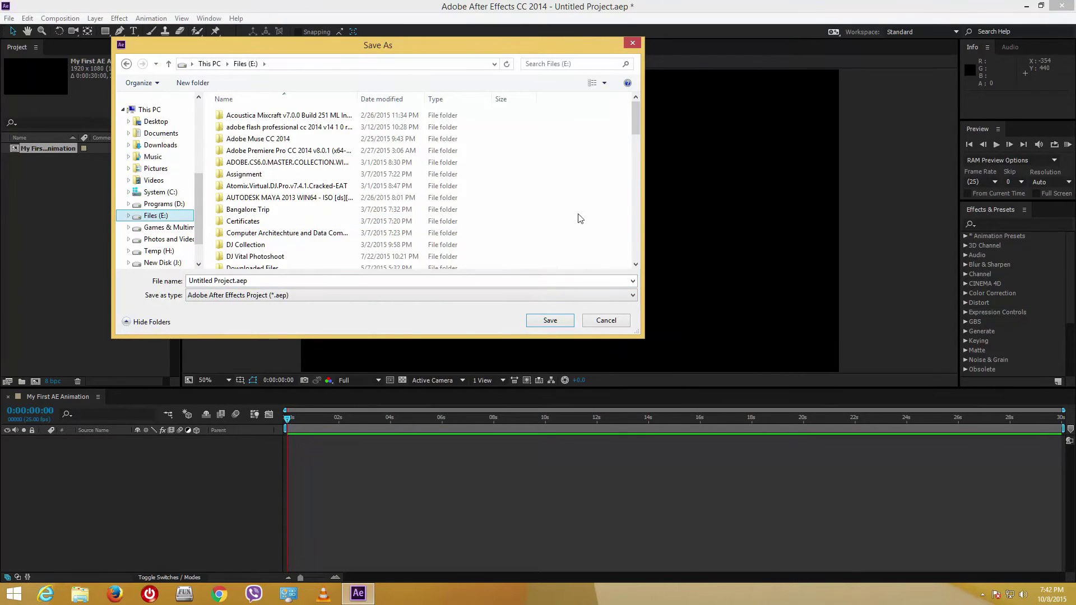
right_click(586, 196)
mouse_move(560, 297)
click(389, 295)
text(My First )
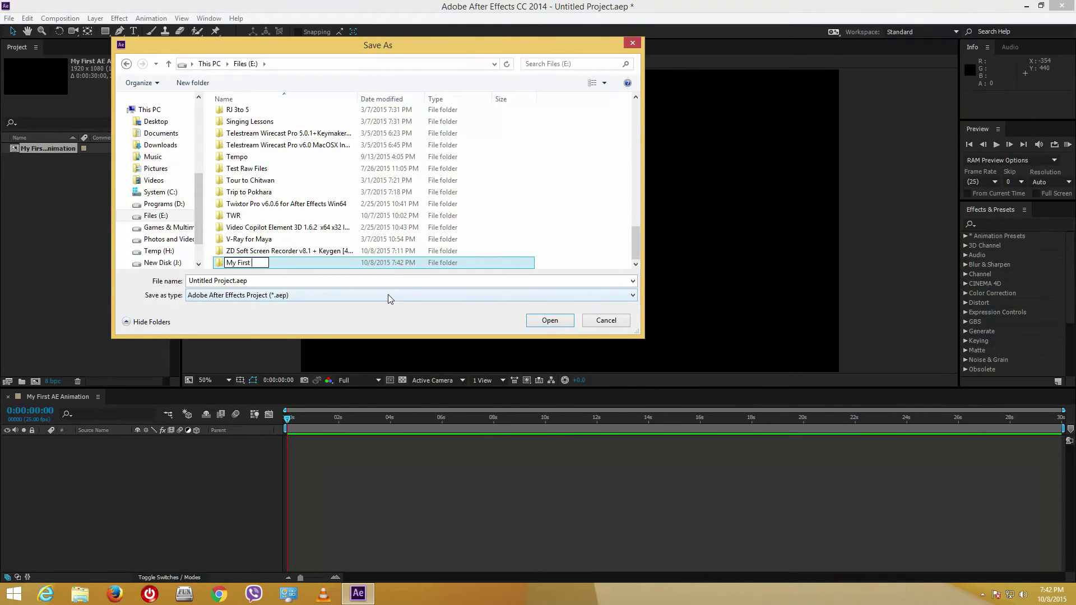
text(Prohect in After E)
text(ffects)
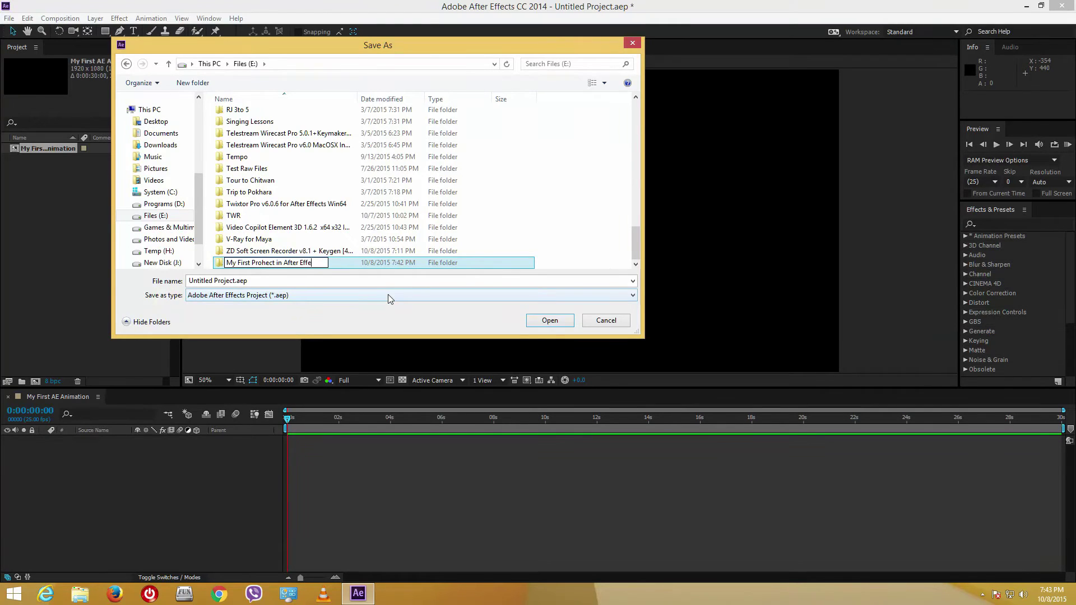
click(562, 191)
double_click(288, 263)
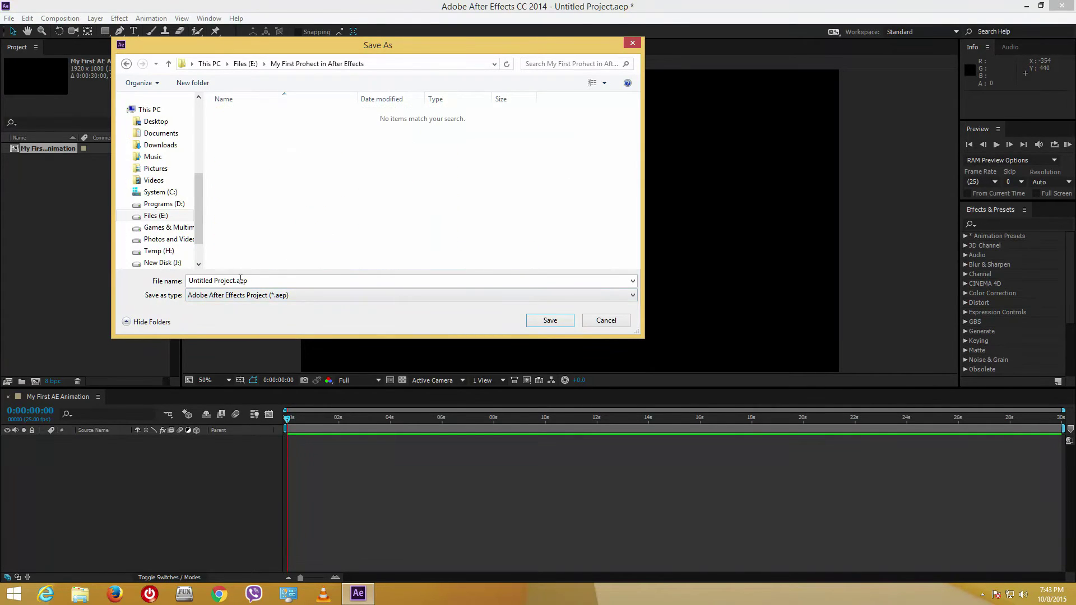
Name the project file "My First Animation" and save it as an .aep file in the new folder.
click(233, 281)
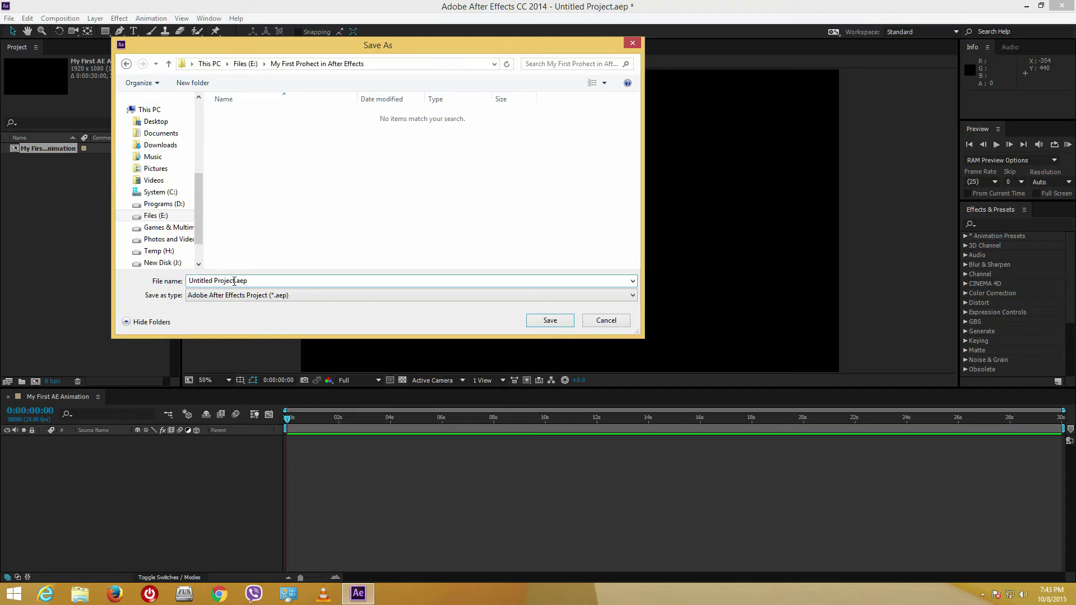
drag(233, 281, 188, 285)
text(My First Animation)
click(555, 319)
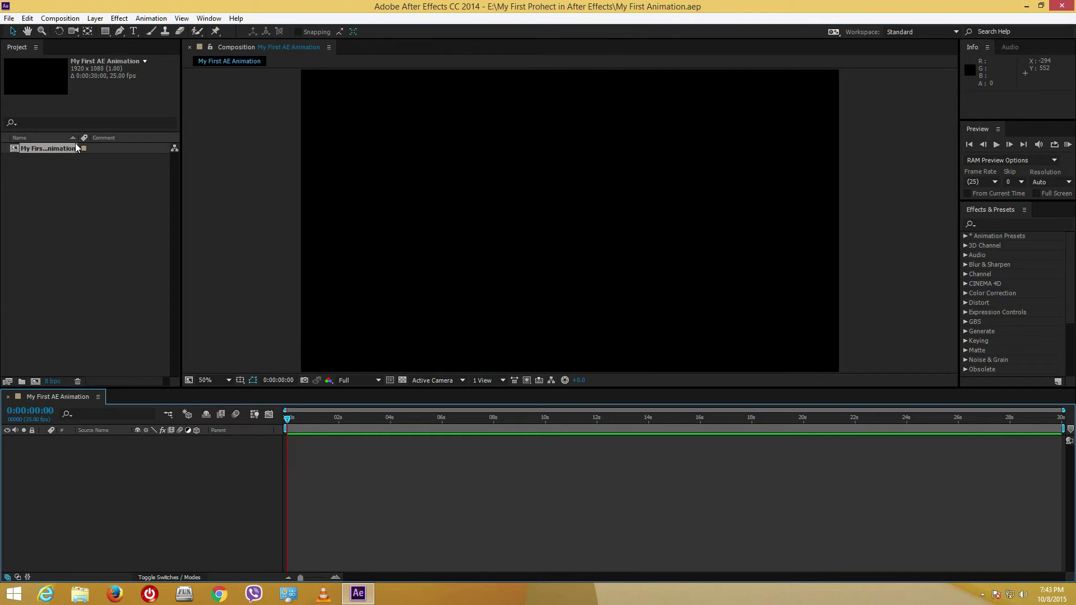
Widen the Name column of the project list so the full composition name fits.
drag(78, 137, 122, 137)
click(55, 153)
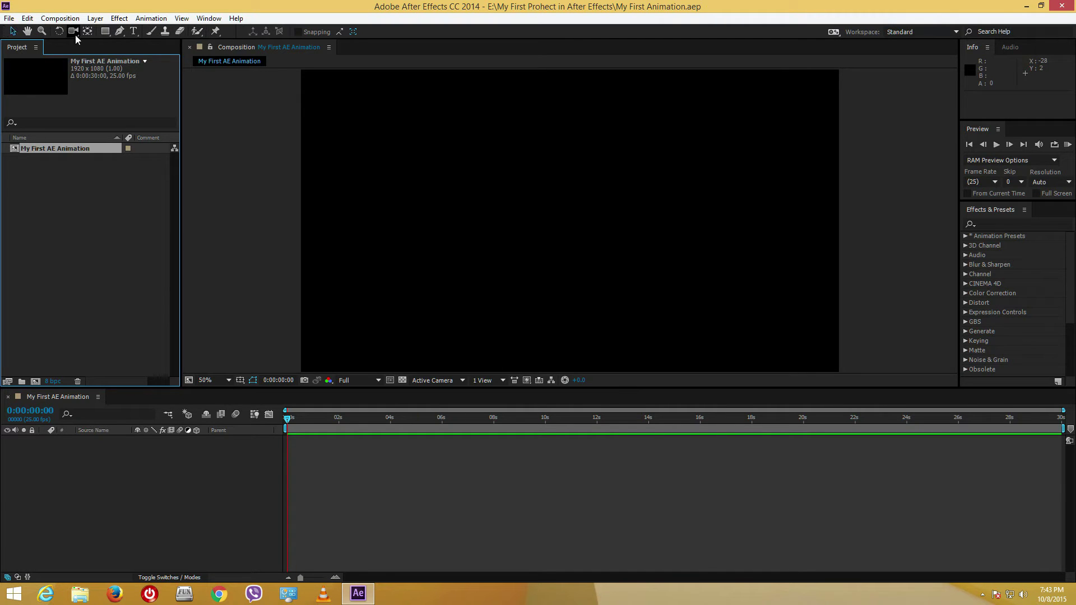
Add a text layer reading "TutorTube" in the upper half of the composition.
click(135, 32)
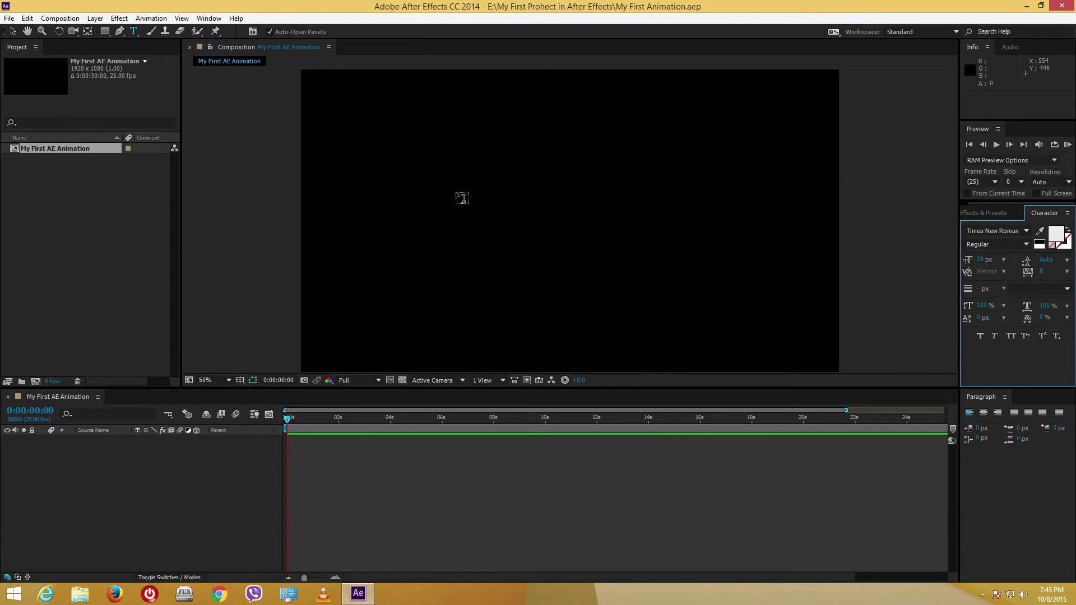
click(462, 196)
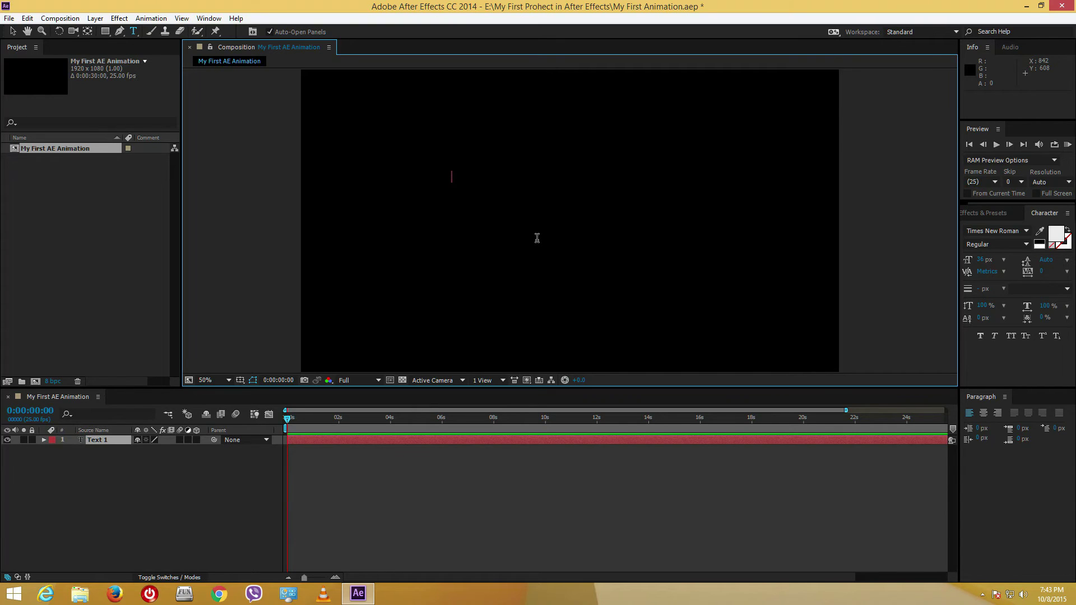
text(TutorTube)
click(12, 32)
Enlarge the TutorTube text proportionally to about 604% and place it near the top centre of the frame.
drag(495, 179, 635, 251)
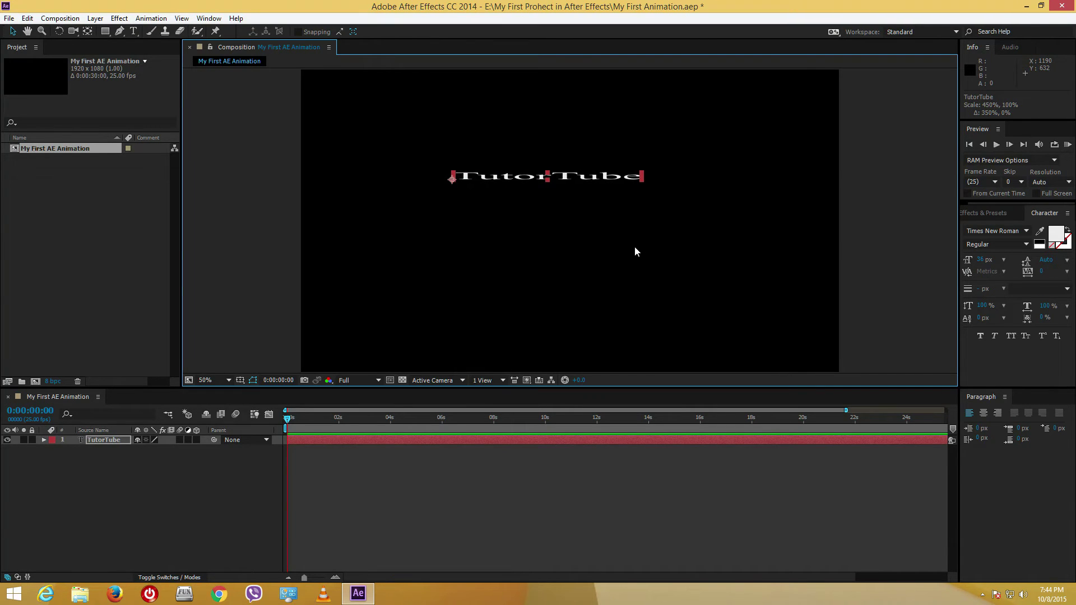
key(ctrl+z)
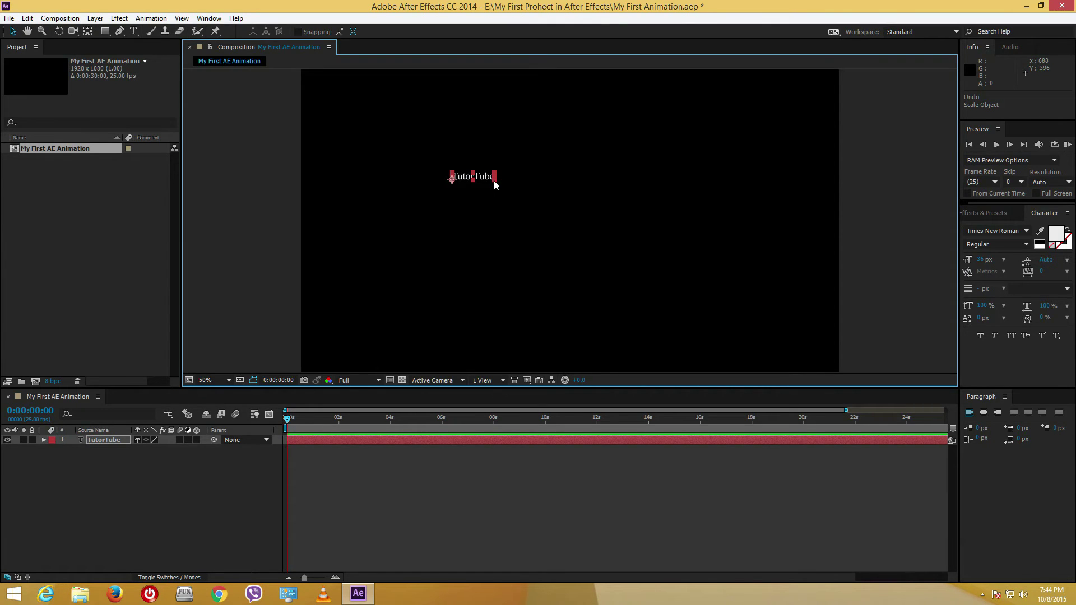
drag(495, 185, 439, 136)
drag(496, 177, 492, 123)
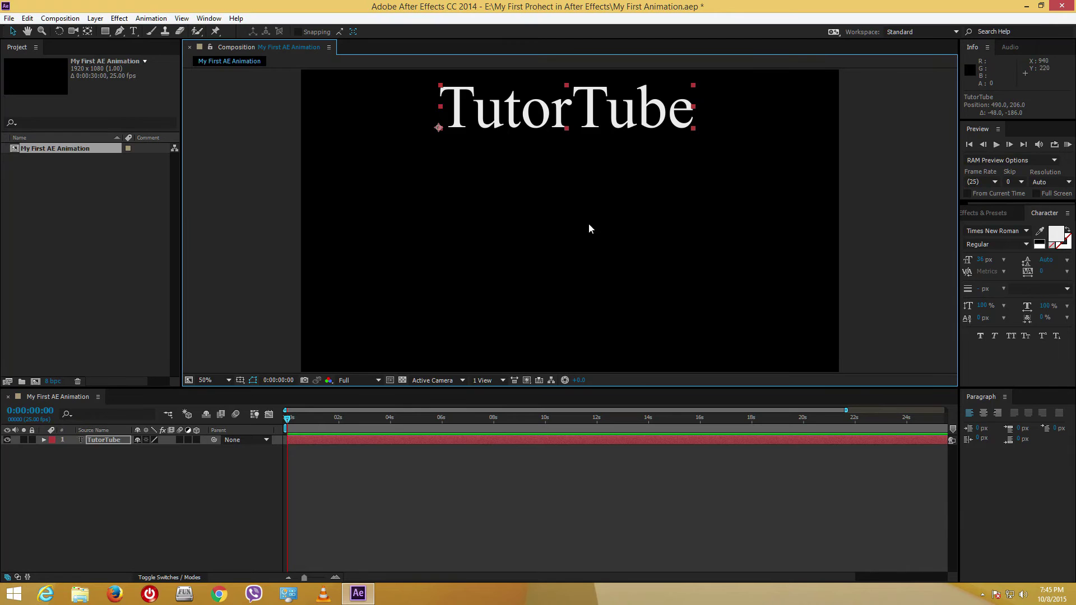
mouse_move(557, 121)
mouse_down()
mouse_move(550, 126)
mouse_move(562, 128)
mouse_move(548, 126)
mouse_up()
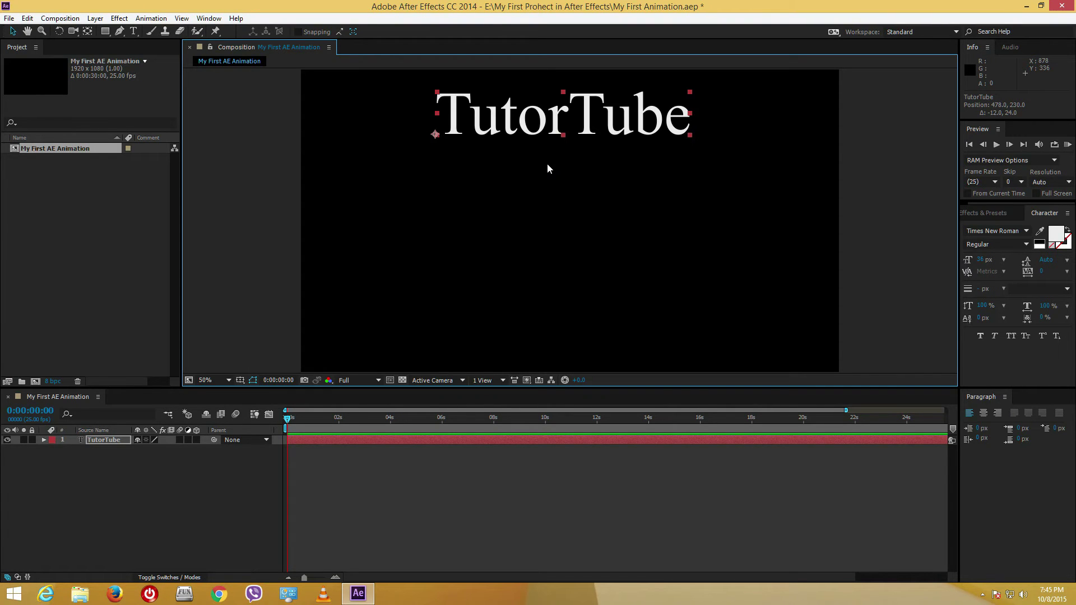
drag(528, 123, 532, 126)
click(509, 191)
key(ctrl+a)
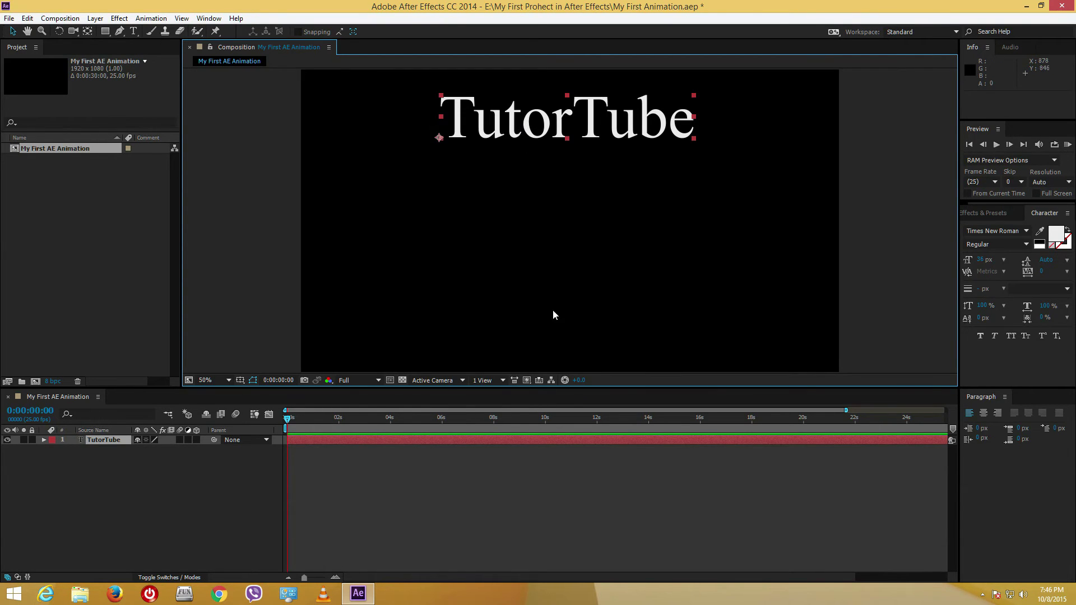
Show the TutorTube layer's Transform properties and shift the text to about 510, 268.
click(44, 440)
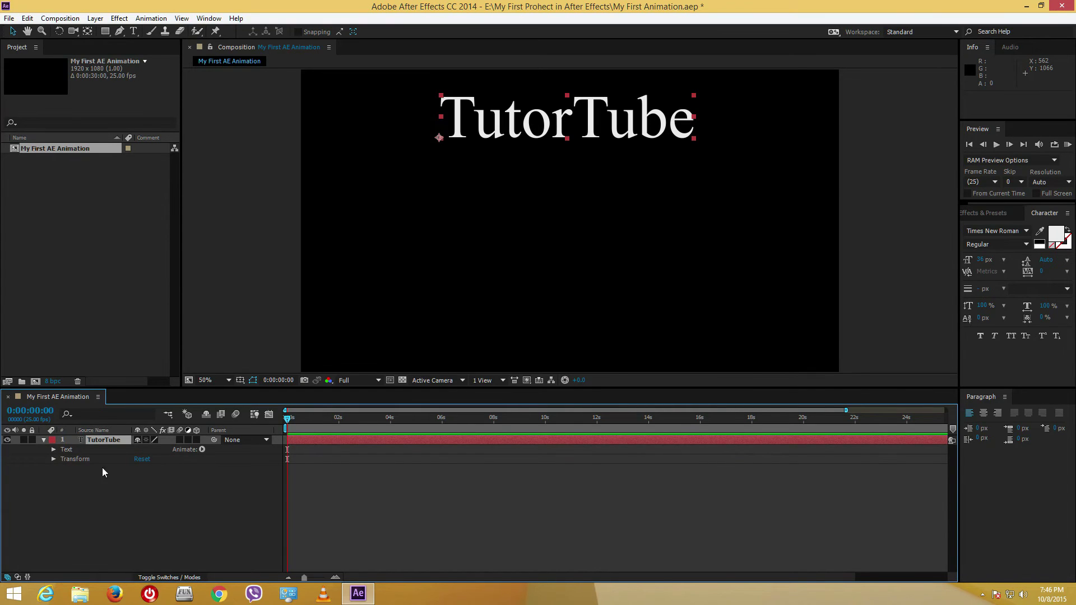
click(54, 459)
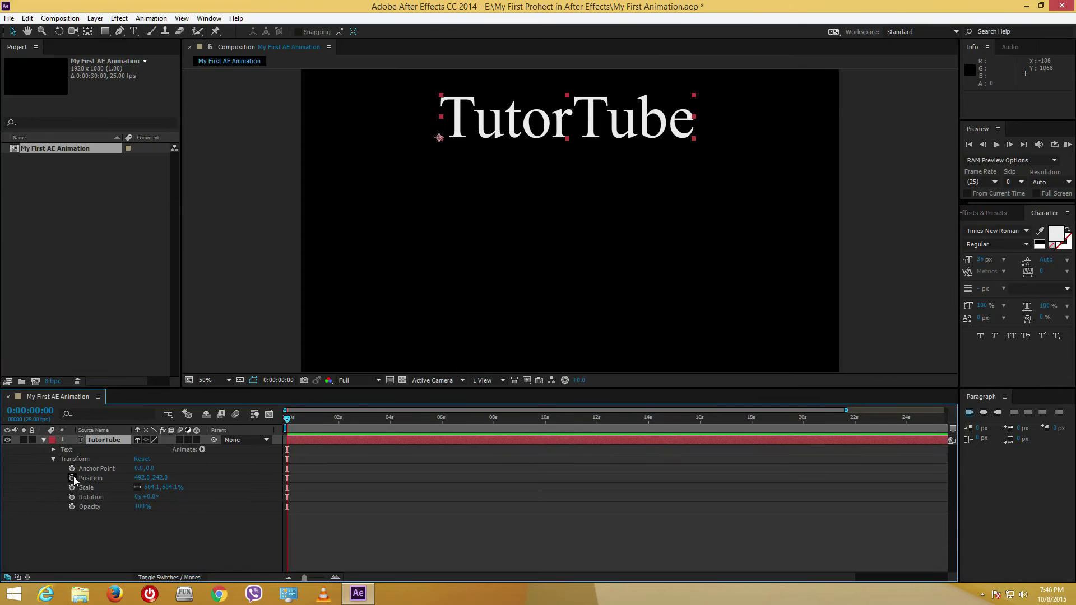
drag(523, 132, 535, 128)
mouse_move(534, 127)
mouse_down()
mouse_move(527, 322)
mouse_move(527, 135)
mouse_up()
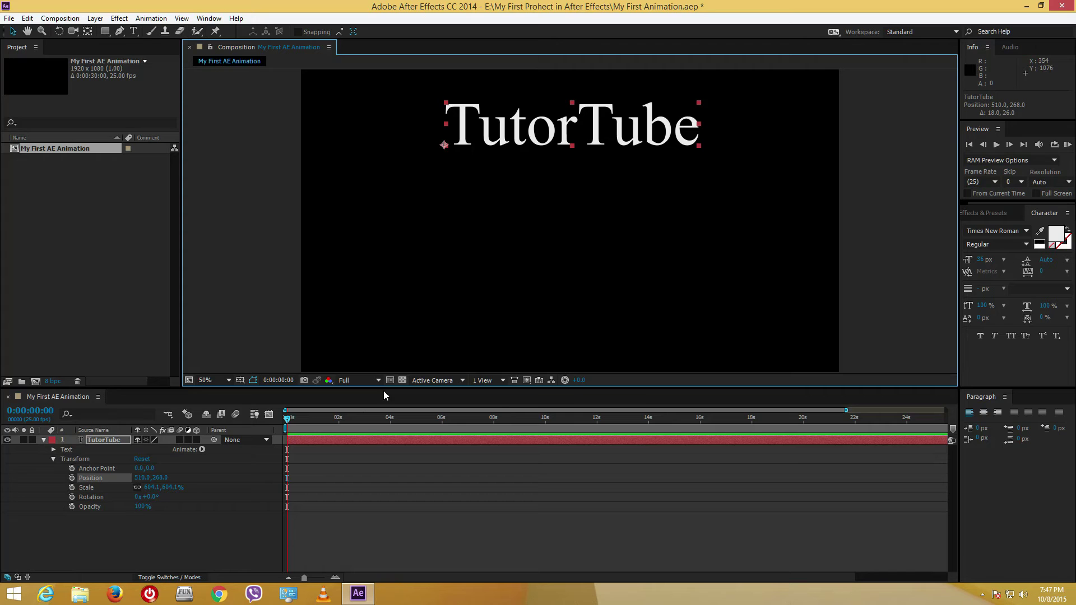
Keyframe the TutorTube layer's Position at 0:00:00:00, and at 0:00:01:24 with the text moved down to about 510, 930.
drag(293, 420, 311, 419)
drag(378, 432, 479, 432)
click(196, 438)
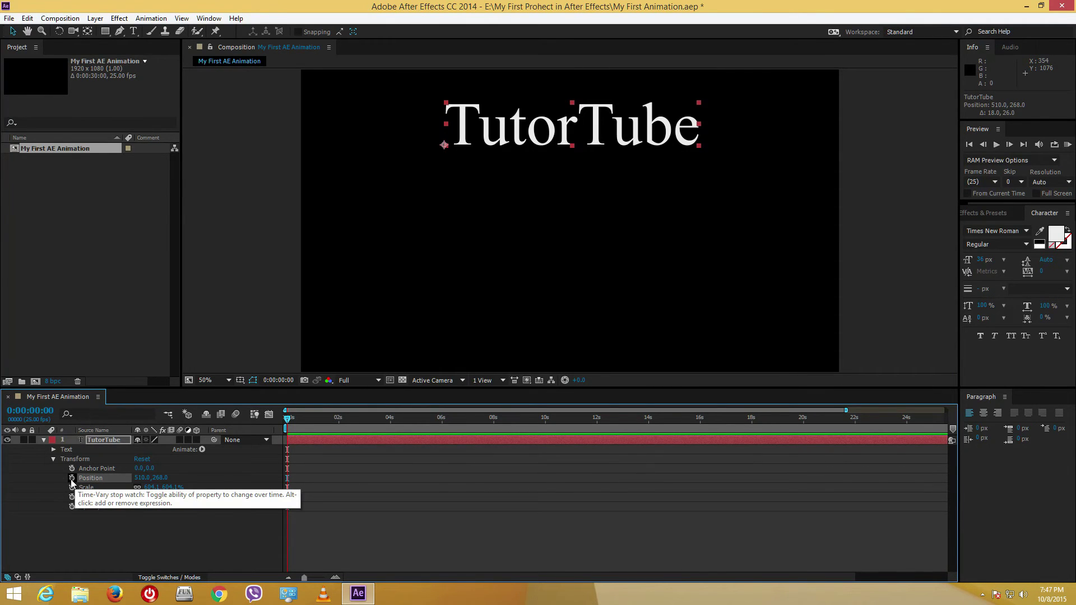
click(72, 479)
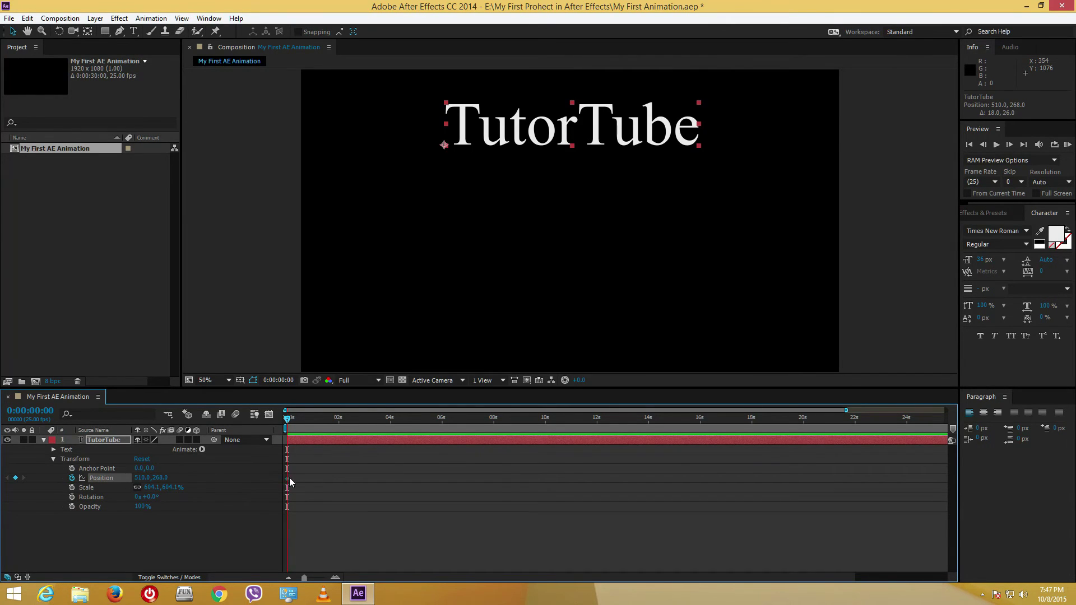
mouse_move(290, 484)
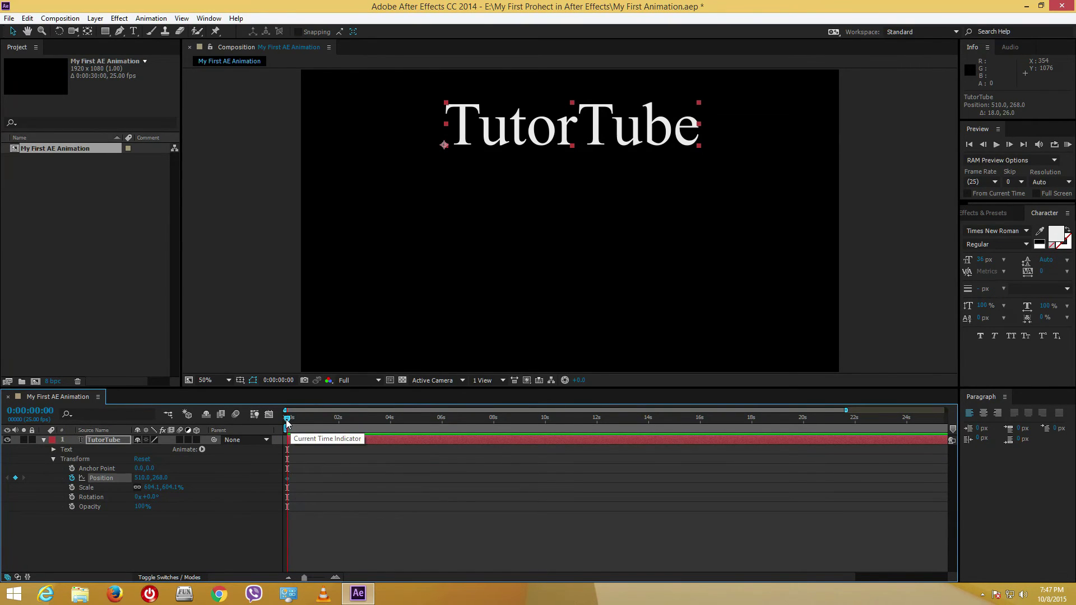
drag(287, 423, 337, 424)
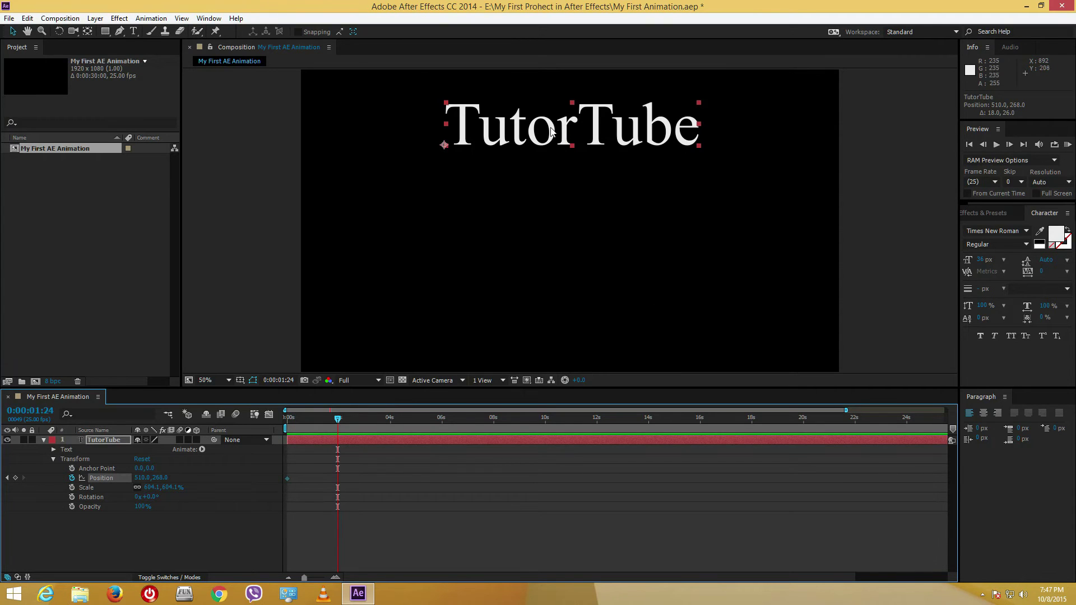
mouse_move(551, 130)
mouse_down()
mouse_move(552, 308)
mouse_move(572, 303)
mouse_move(527, 257)
mouse_move(558, 287)
mouse_move(552, 202)
mouse_move(552, 312)
mouse_up()
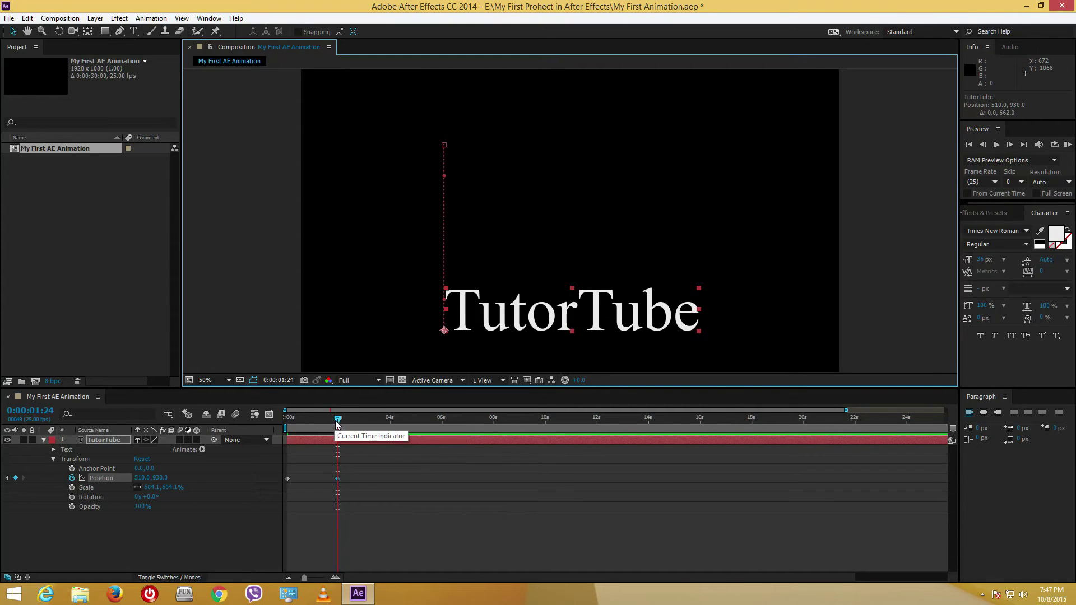
Play the downward text animation from the beginning several times to check the movement.
drag(342, 420, 234, 426)
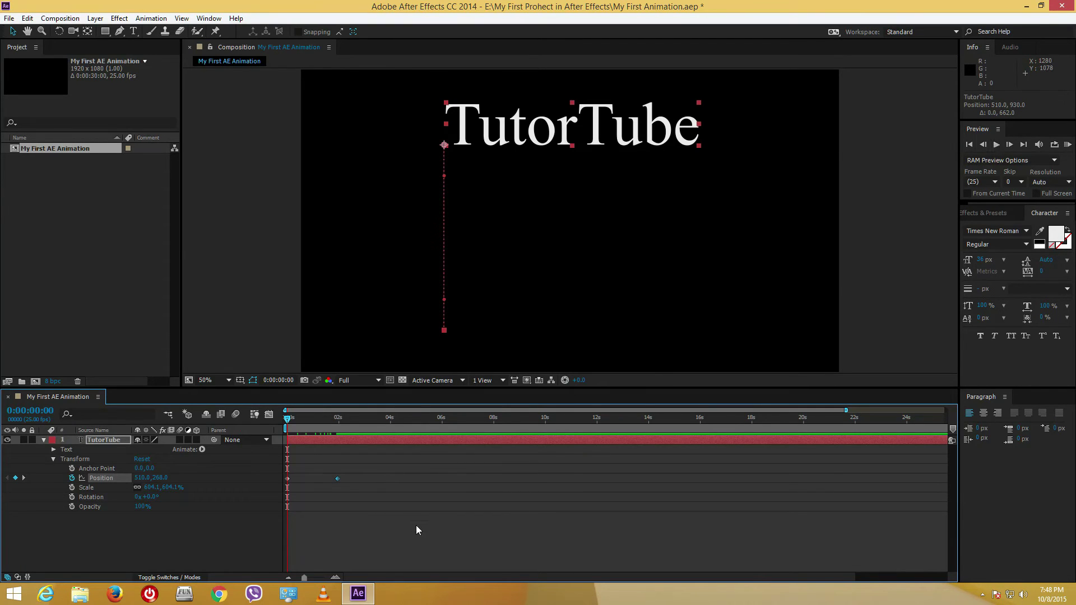
click(999, 144)
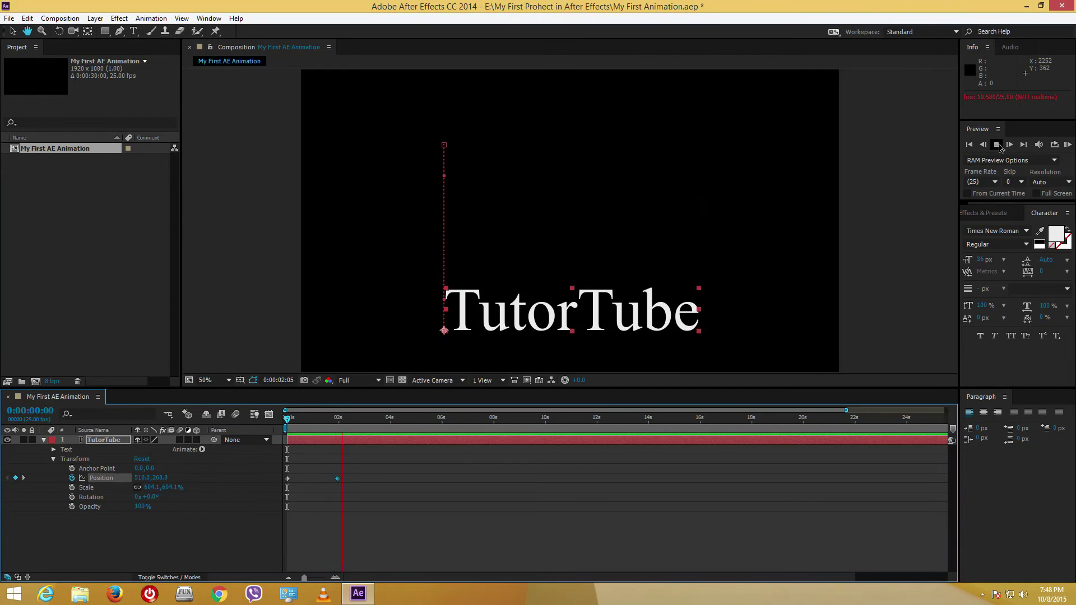
click(998, 145)
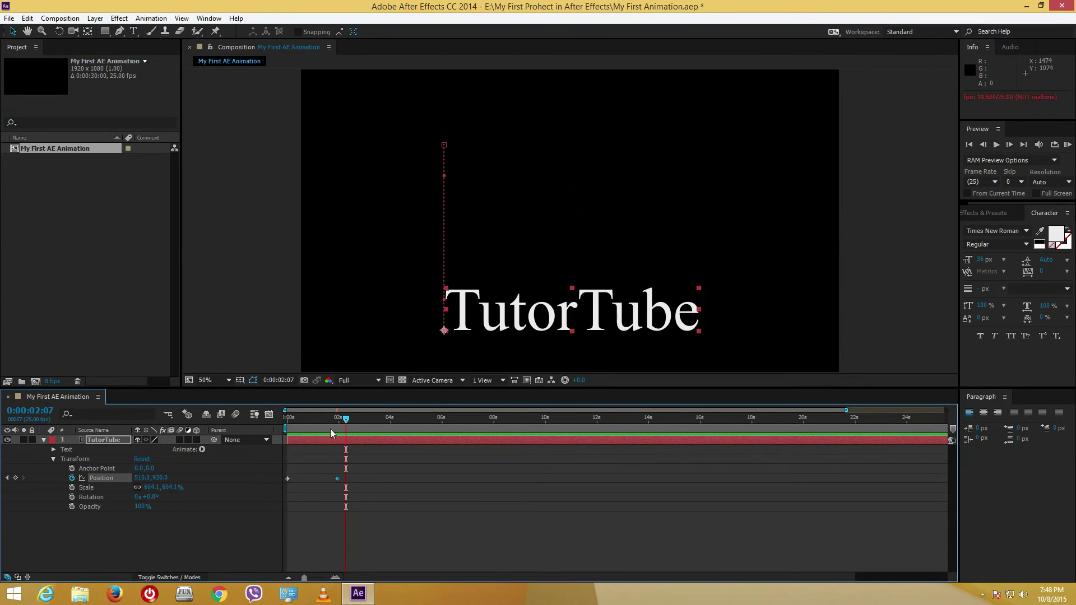
key(KP_0)
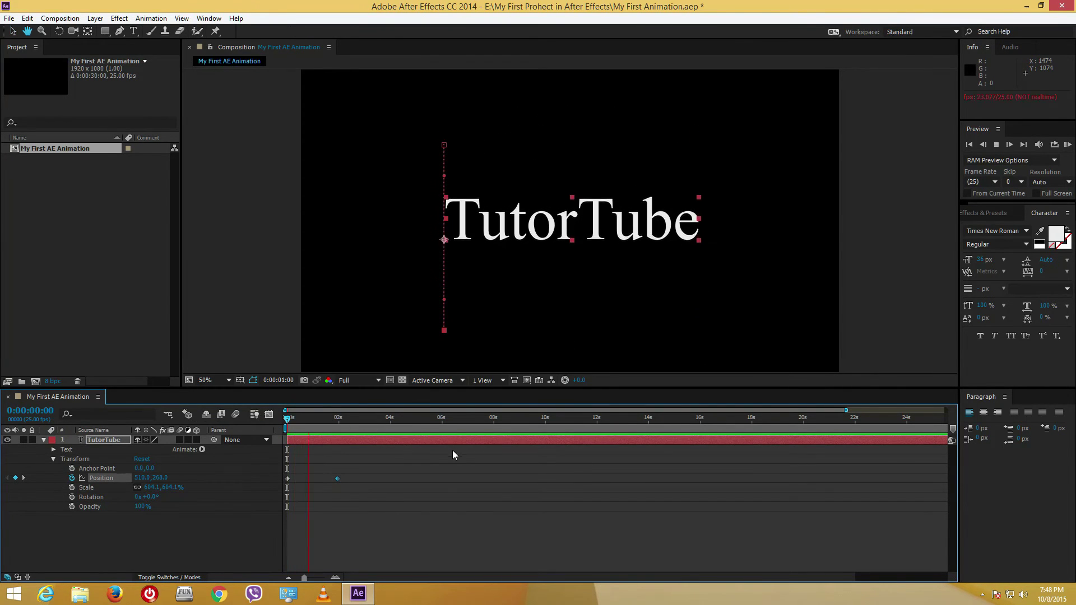
key(space)
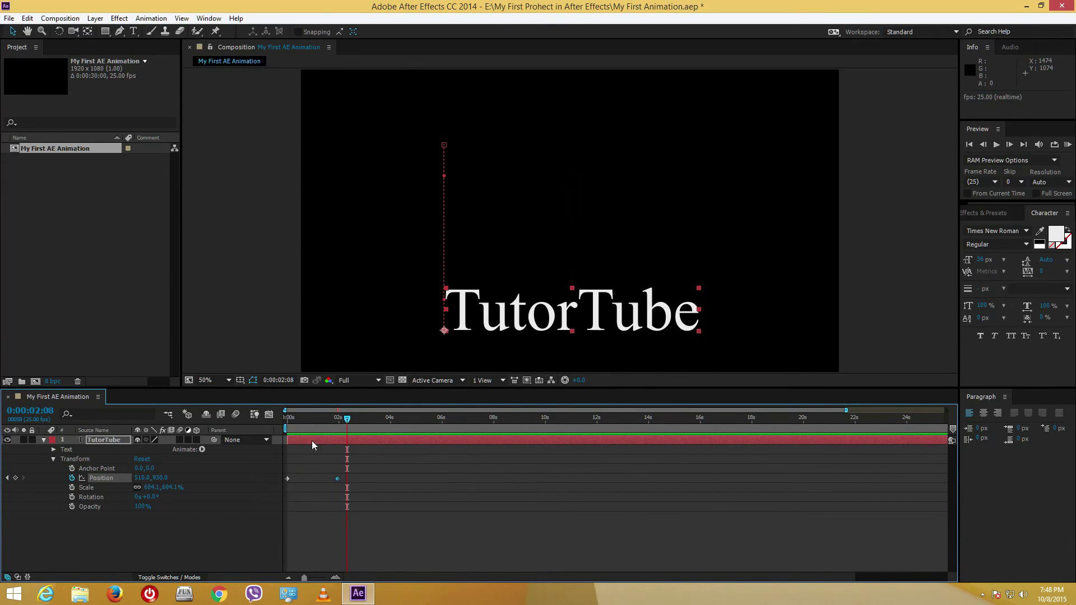
drag(344, 411, 282, 420)
key(space)
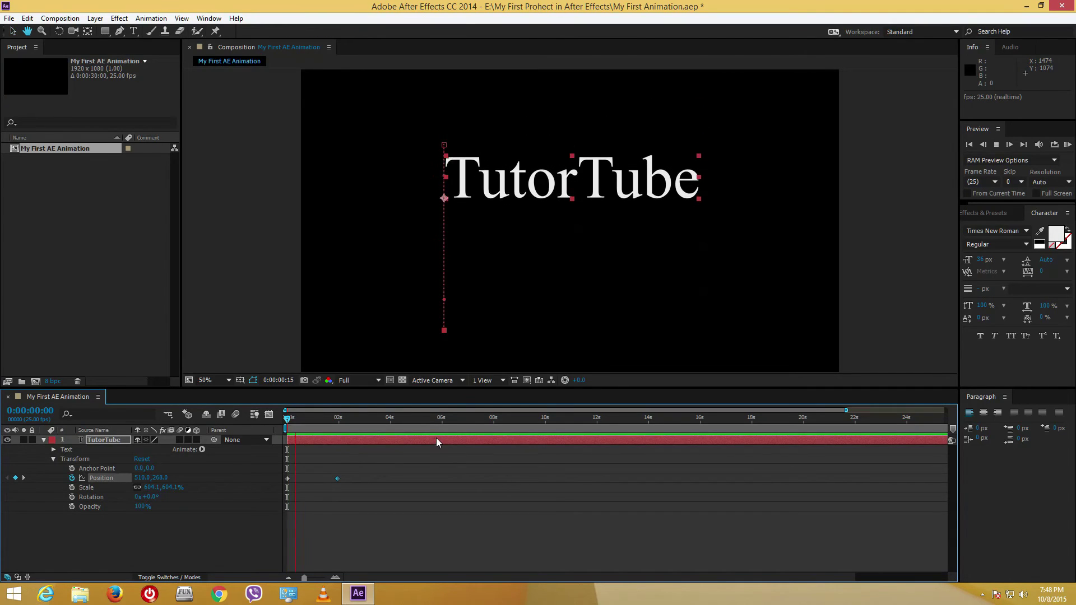
key(space)
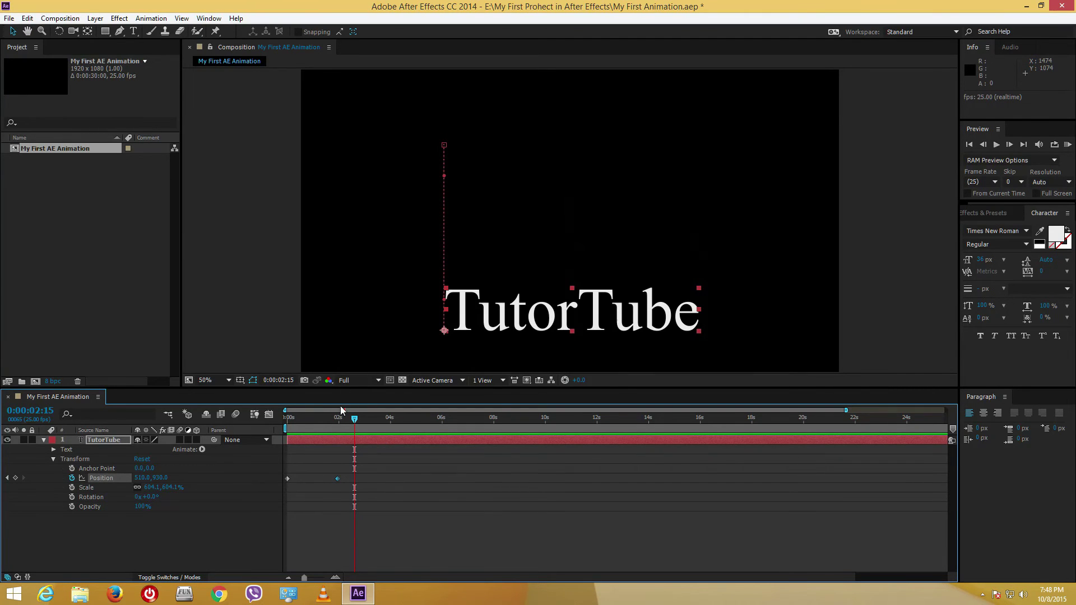
Add a Position keyframe at about 4 seconds with the TutorTube text back up at about 512, 260, and preview it.
drag(354, 418, 337, 420)
drag(632, 309, 633, 118)
key(KP_0)
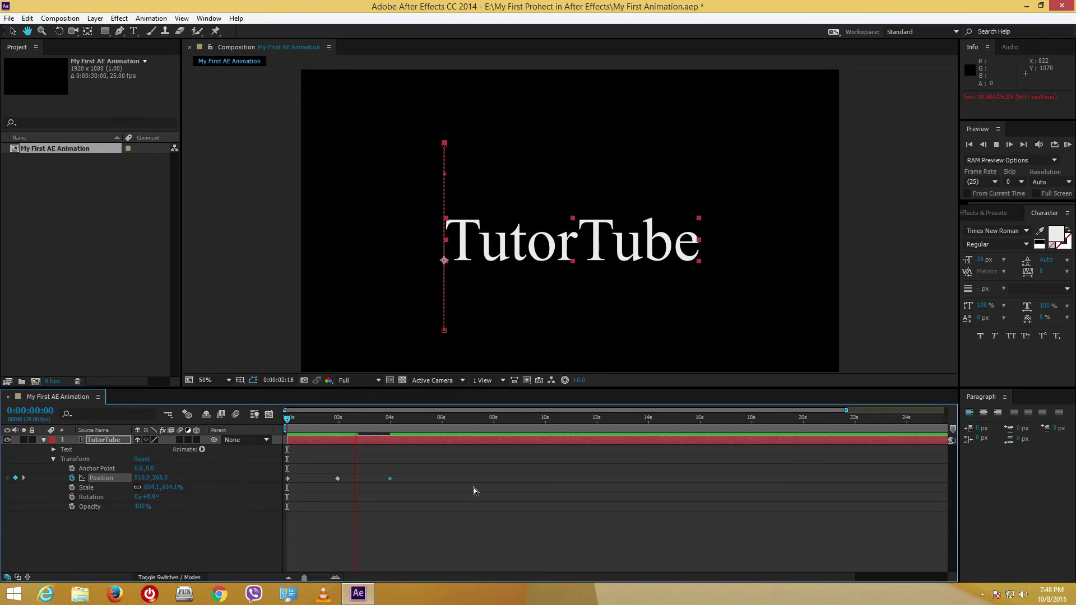
key(space)
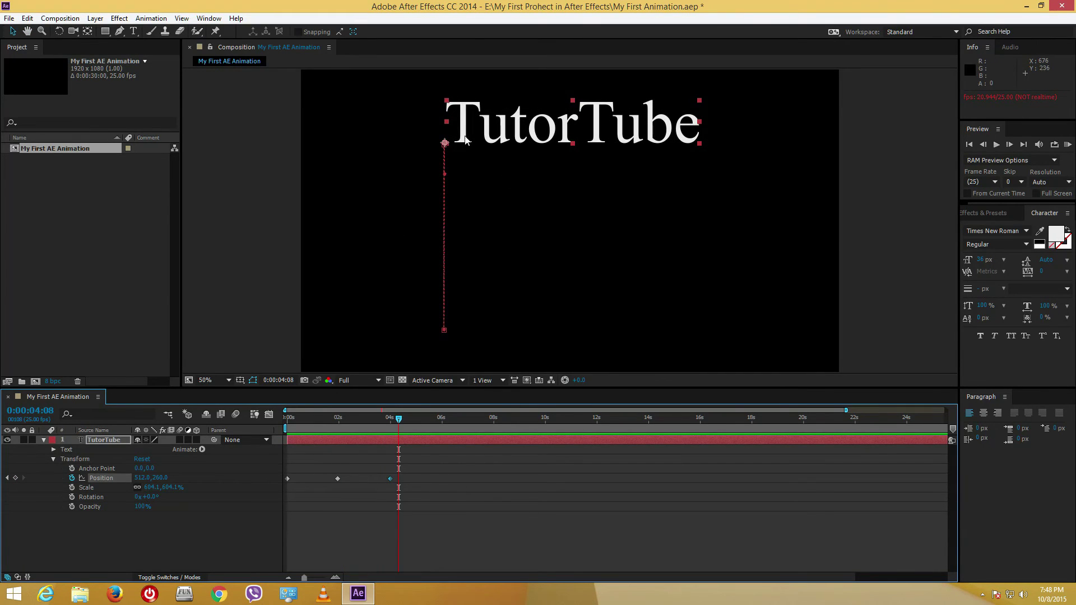
Collapse the TutorTube layer and add a second text layer reading "After Effects" at the start of the timeline.
click(43, 440)
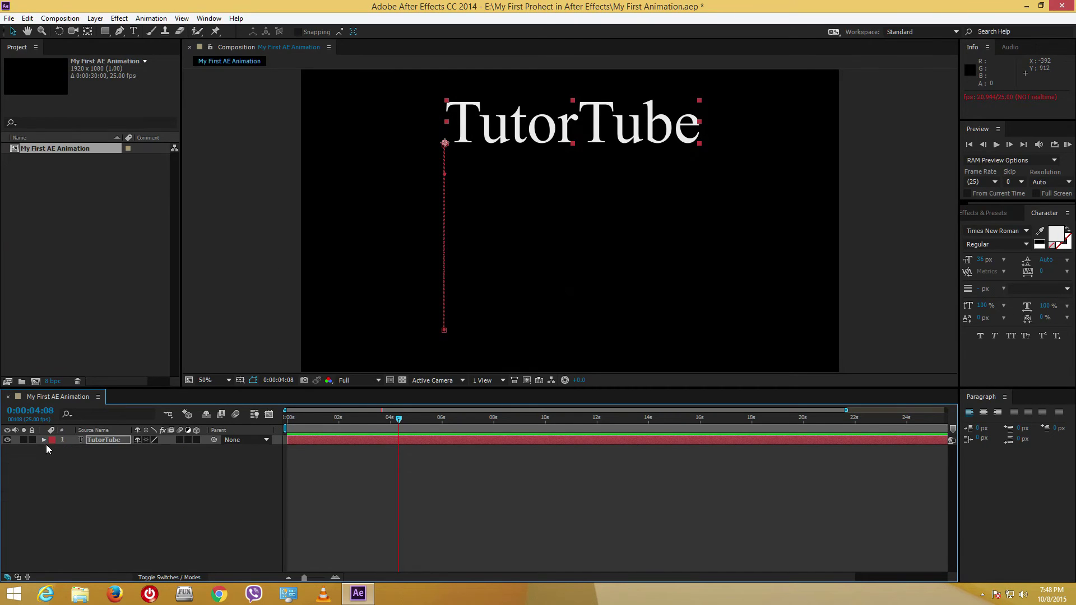
click(348, 504)
key(Home)
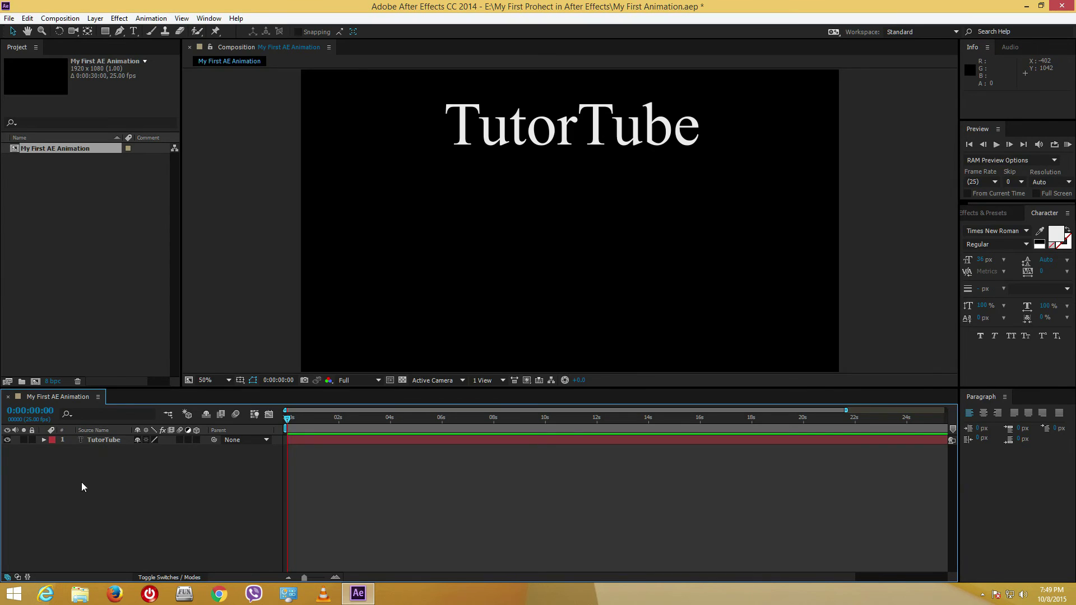
click(134, 32)
click(386, 202)
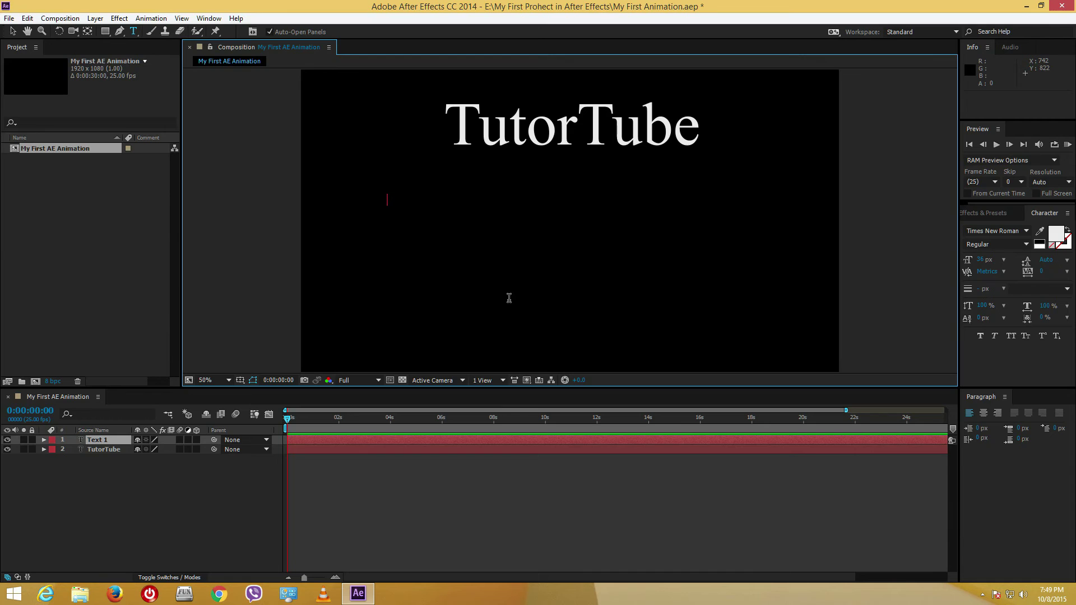
text(After Effects)
click(12, 31)
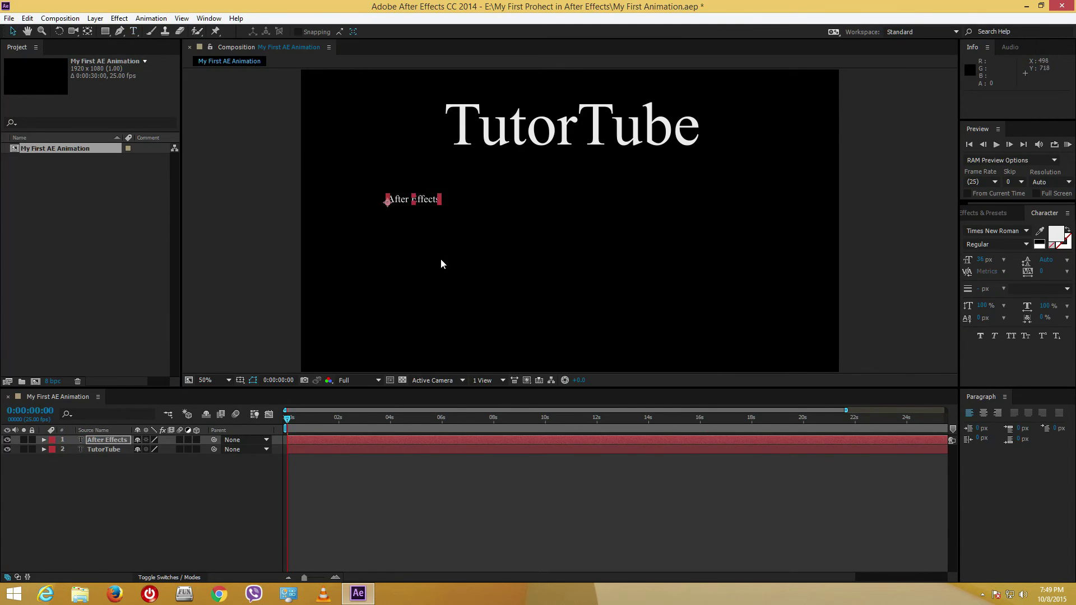
Enlarge the After Effects text to about twice its size and place it just left of the TutorTube text.
click(389, 198)
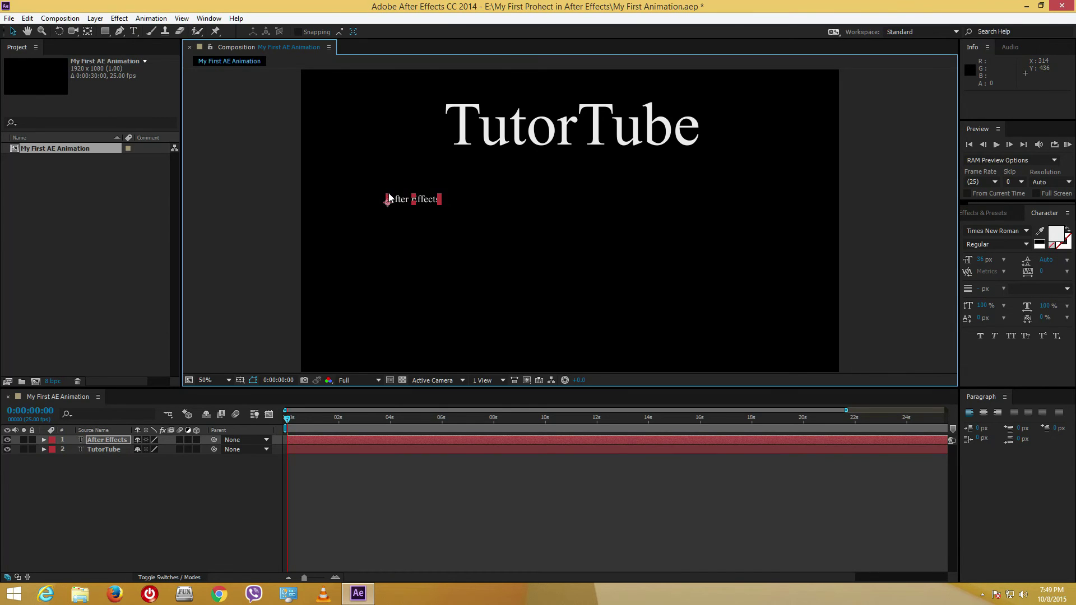
click(387, 200)
click(387, 200)
click(388, 200)
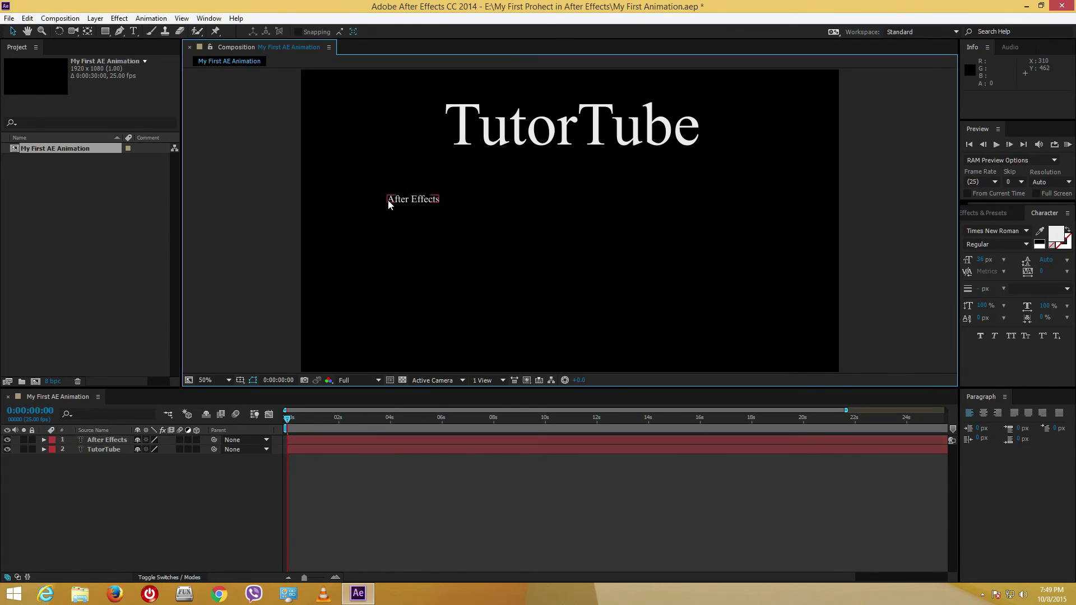
click(388, 201)
drag(387, 197, 363, 163)
drag(432, 199, 398, 231)
drag(626, 235, 376, 123)
click(744, 341)
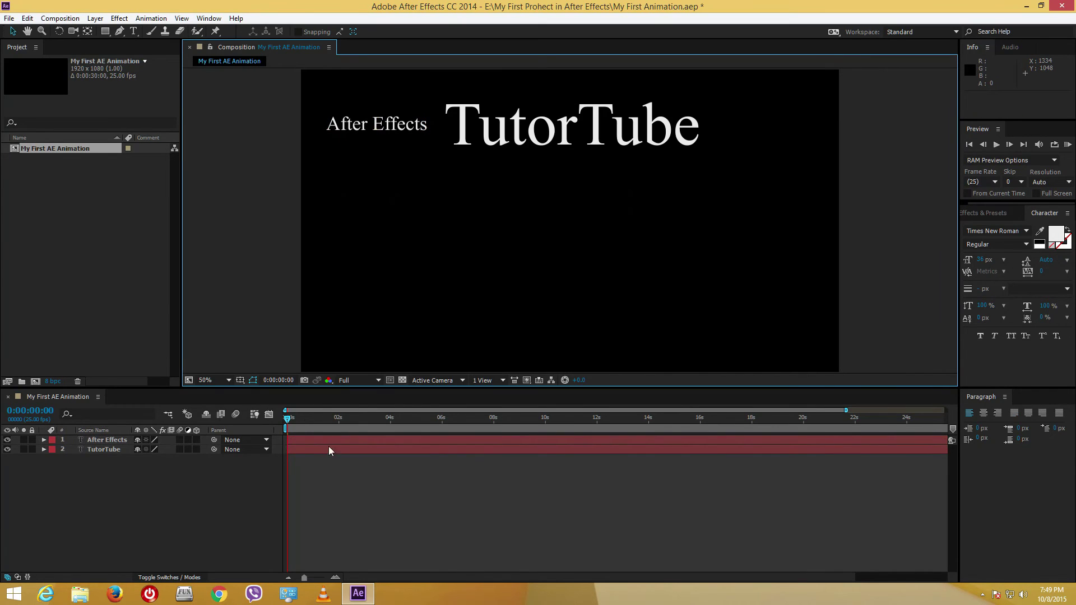
Play the first second of the animation with both texts in the frame.
click(257, 414)
key(space)
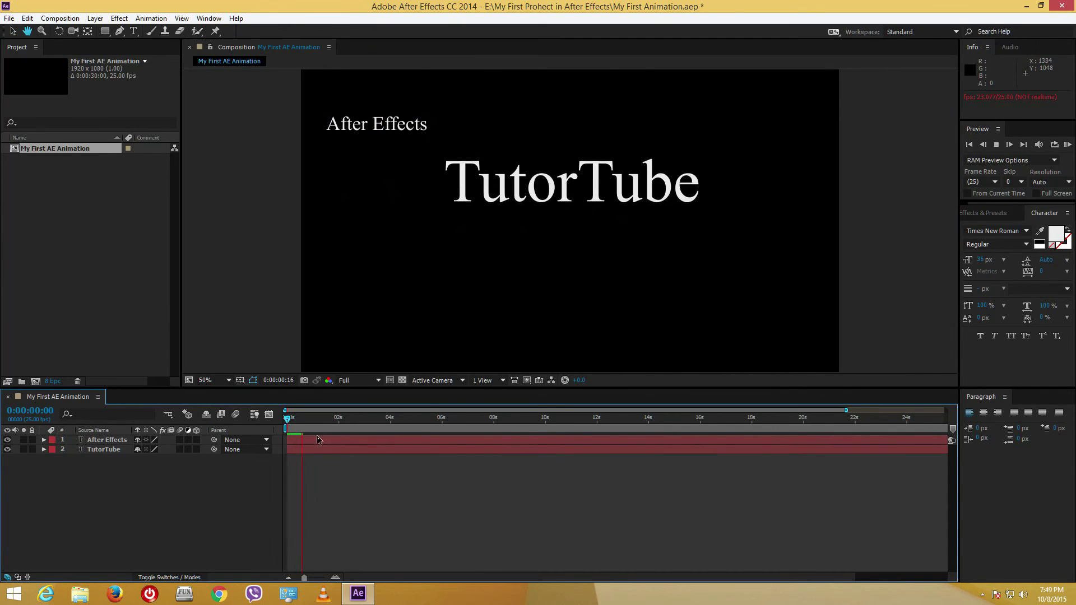
key(space)
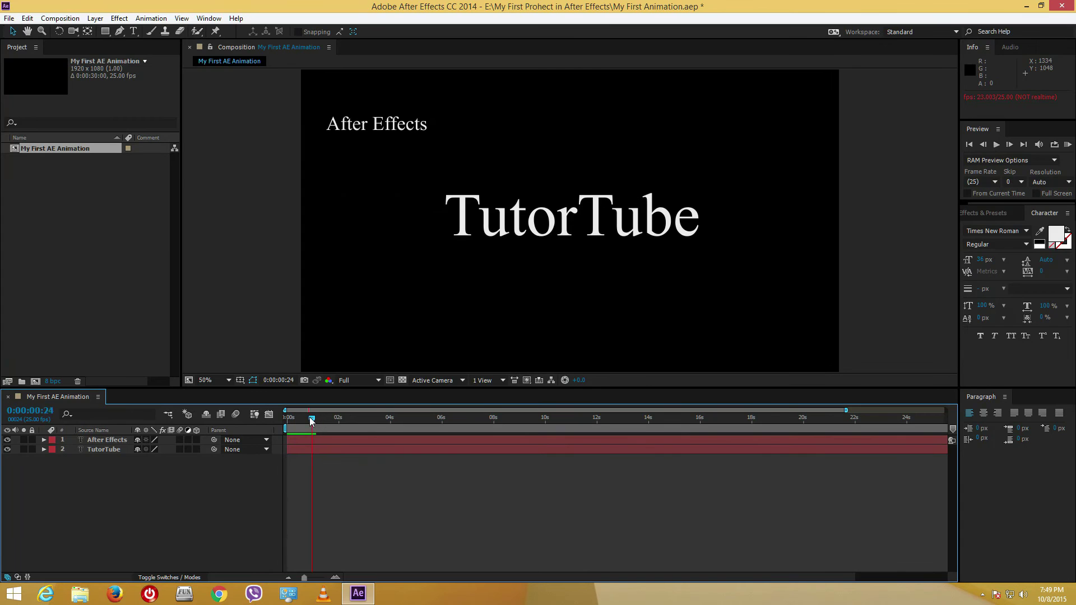
Nudge the After Effects text to about 80, 220 at 0:00:01:01 and add its first Position keyframe there.
mouse_move(315, 422)
mouse_down()
mouse_move(289, 423)
mouse_move(314, 425)
mouse_up()
click(411, 129)
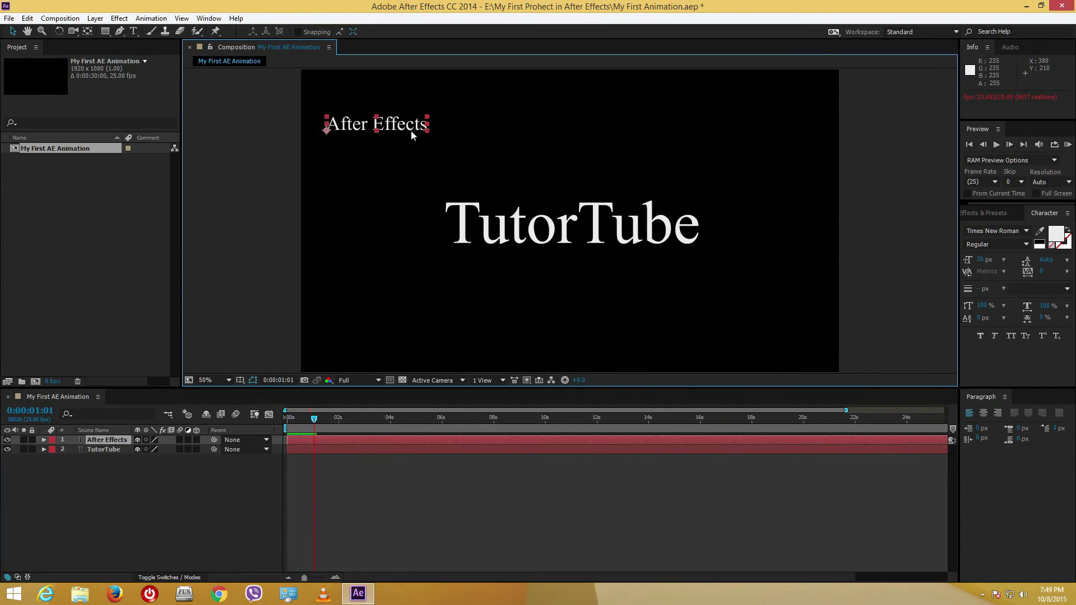
mouse_move(409, 128)
mouse_down()
mouse_move(751, 124)
mouse_move(563, 155)
mouse_move(392, 118)
mouse_move(406, 127)
mouse_up()
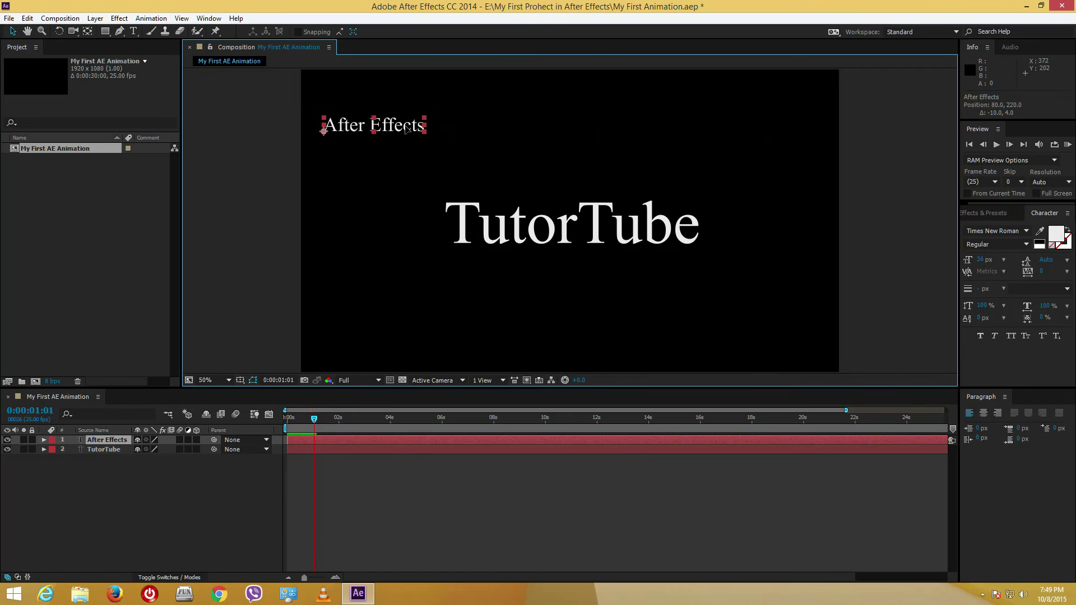
click(47, 472)
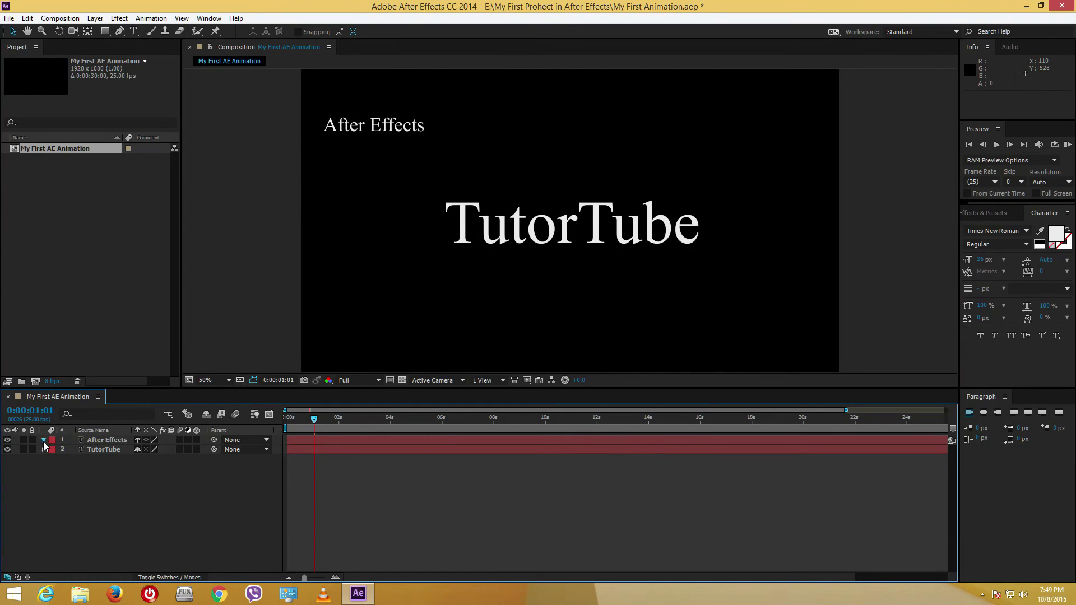
click(43, 440)
click(54, 459)
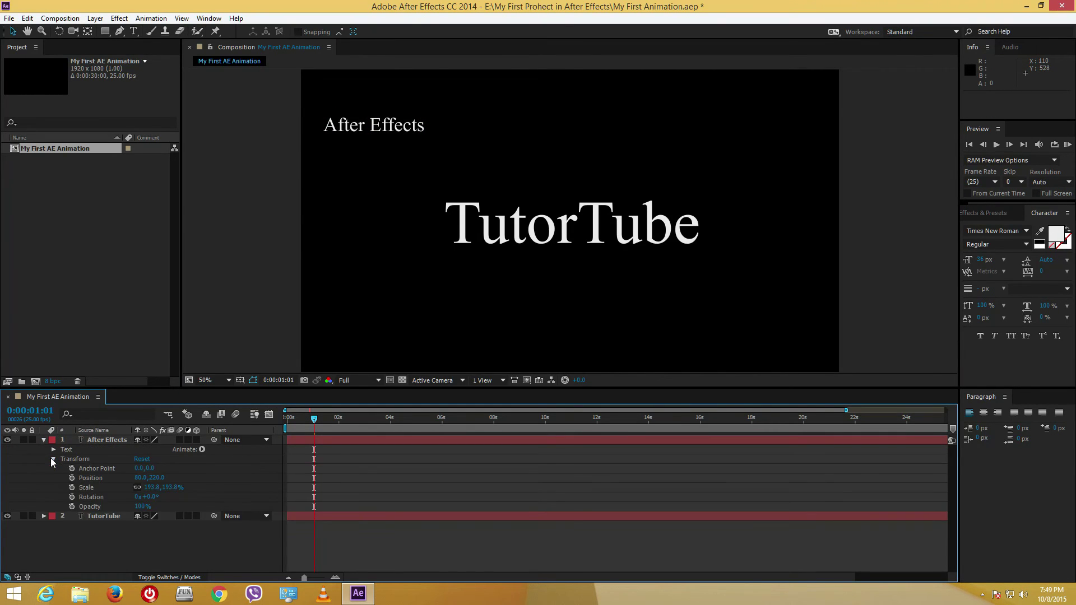
click(72, 478)
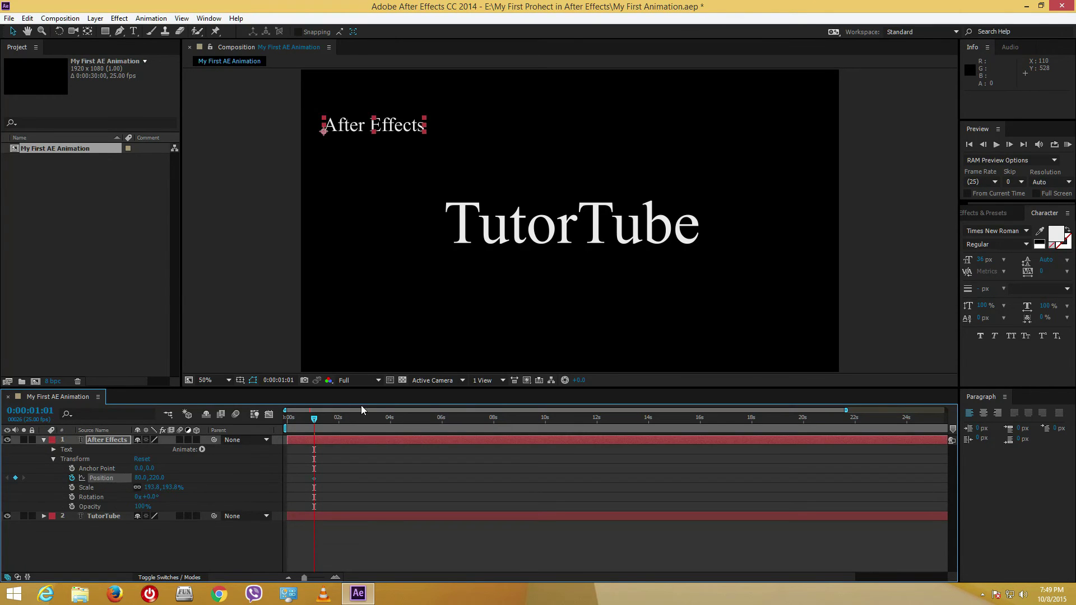
Add a second Position keyframe at 0:00:02:22 with the After Effects text moved straight across to about 1504, 220.
drag(314, 420, 361, 420)
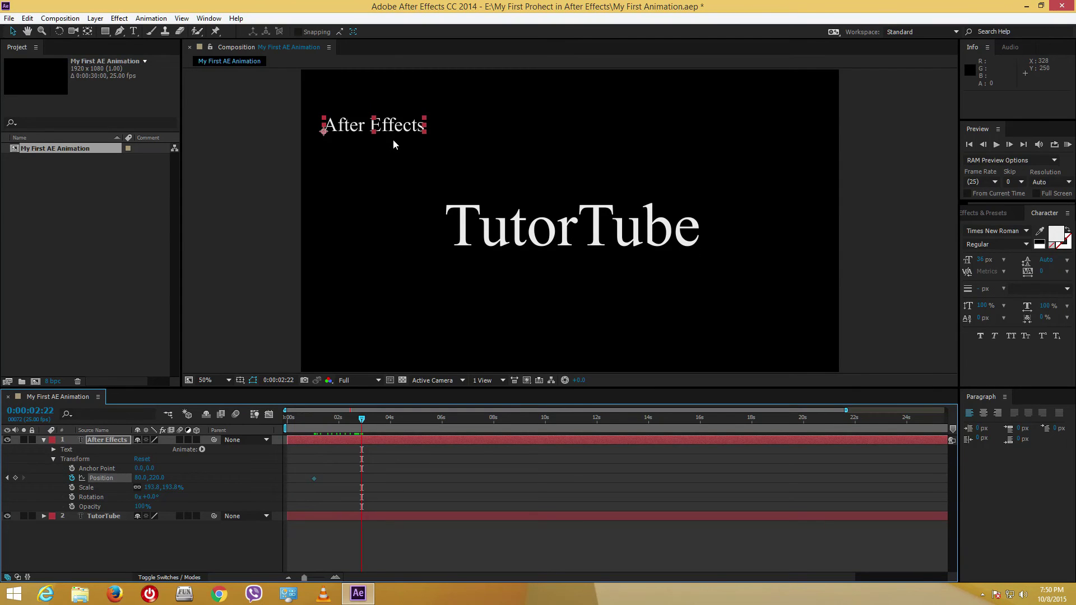
drag(391, 121, 791, 124)
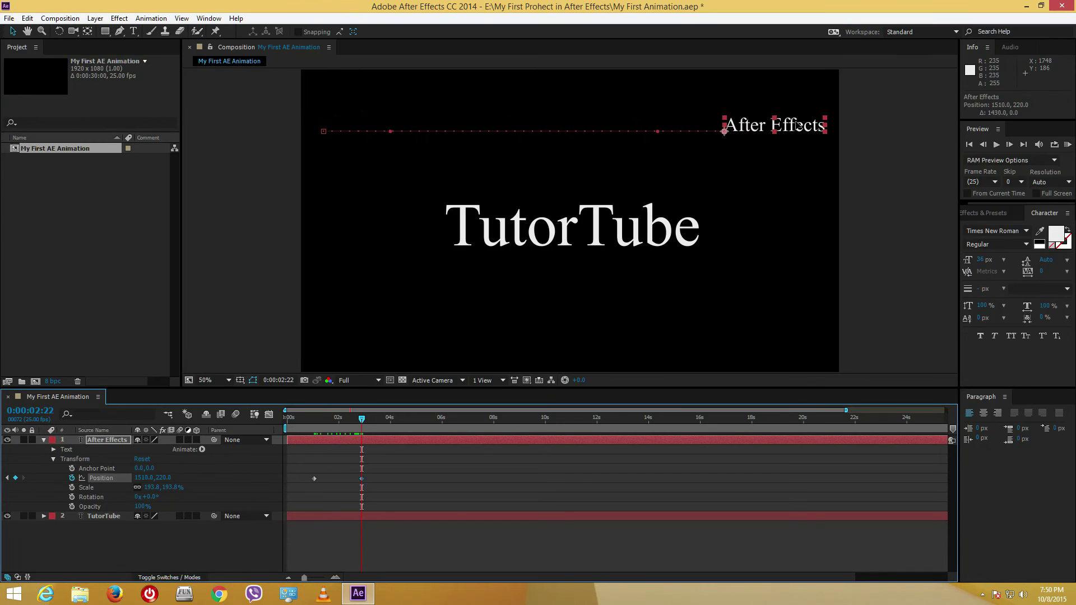
click(924, 297)
Preview the animation of both texts from the start through about four seconds.
click(369, 419)
key(KP_0)
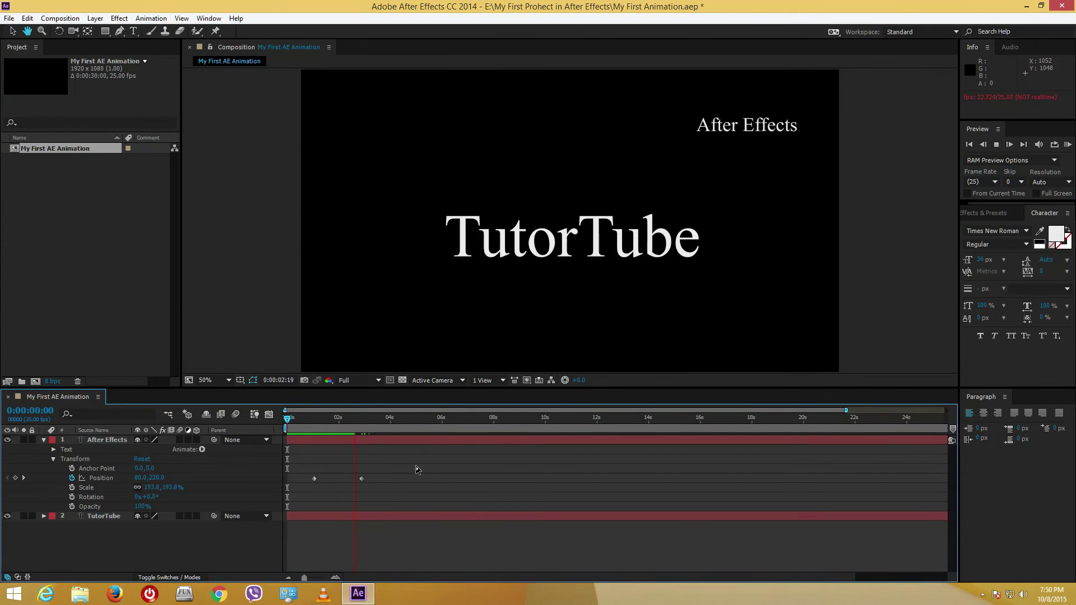
key(space)
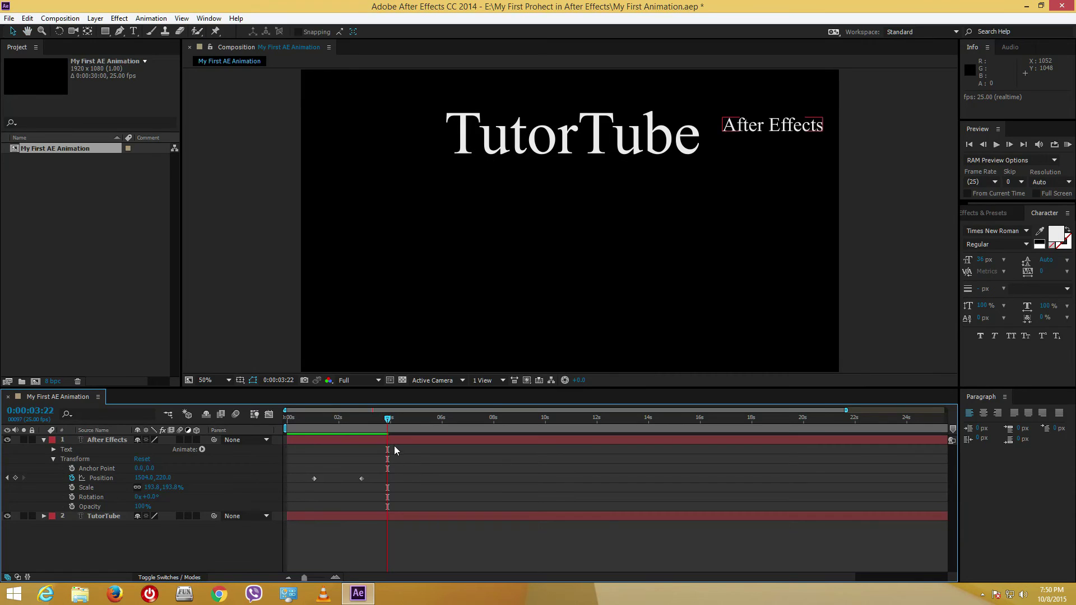
key(space)
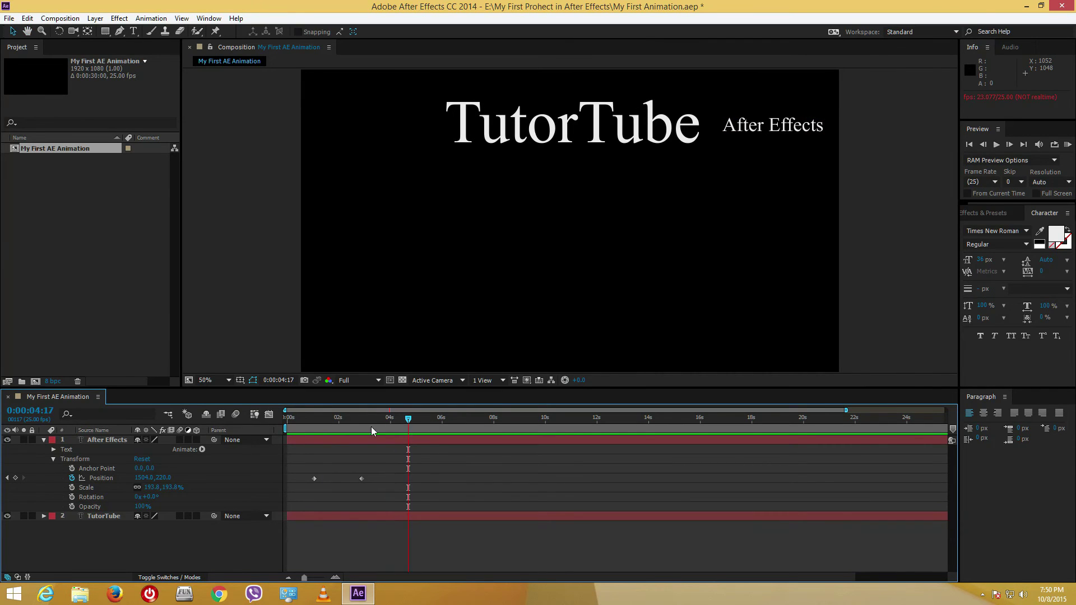
Shorten the work area to end at 5 seconds and trim the composition to it.
click(415, 428)
drag(845, 410, 398, 475)
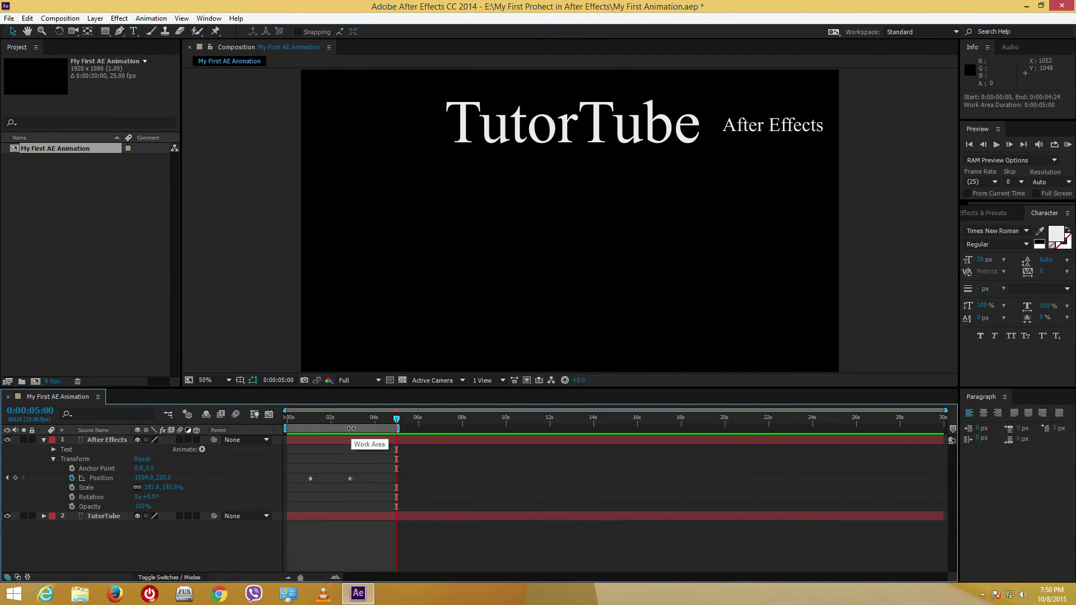
right_click(352, 428)
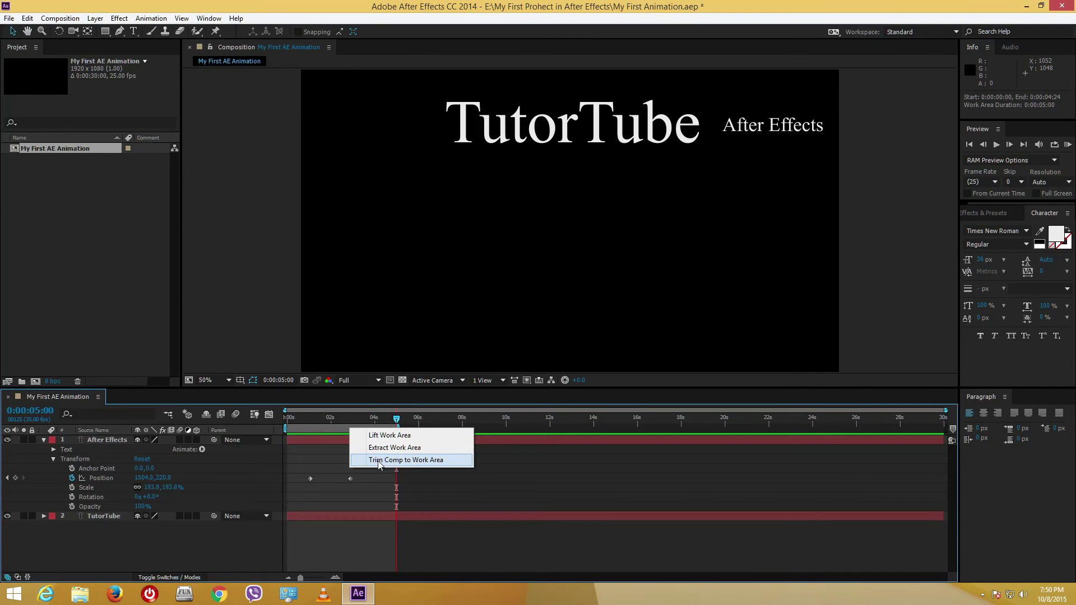
click(423, 461)
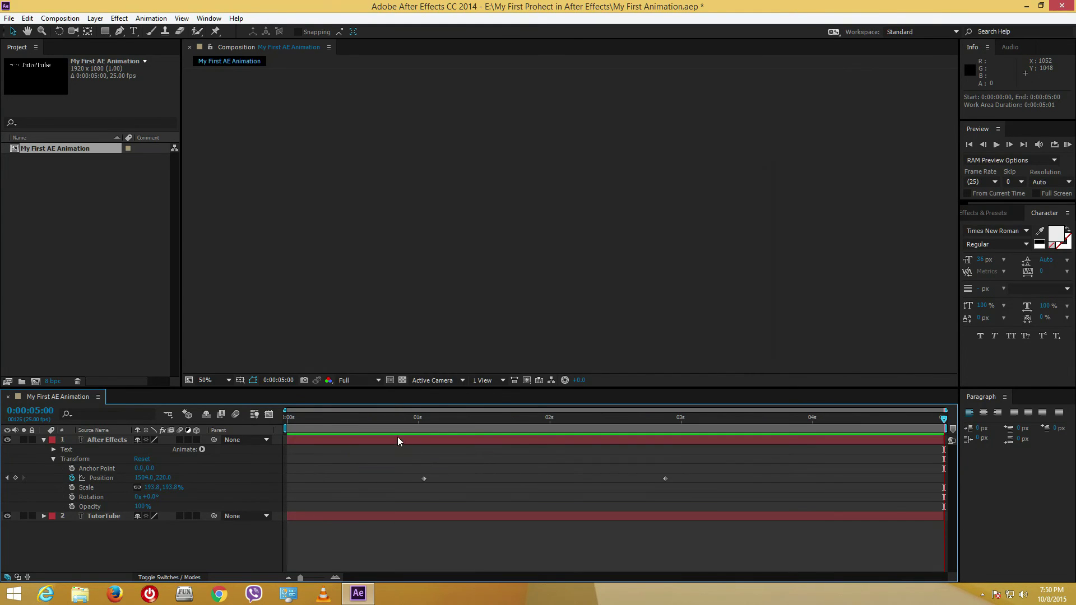
Play the trimmed composition in full and return to the start of the timeline.
click(382, 418)
key(KP_0)
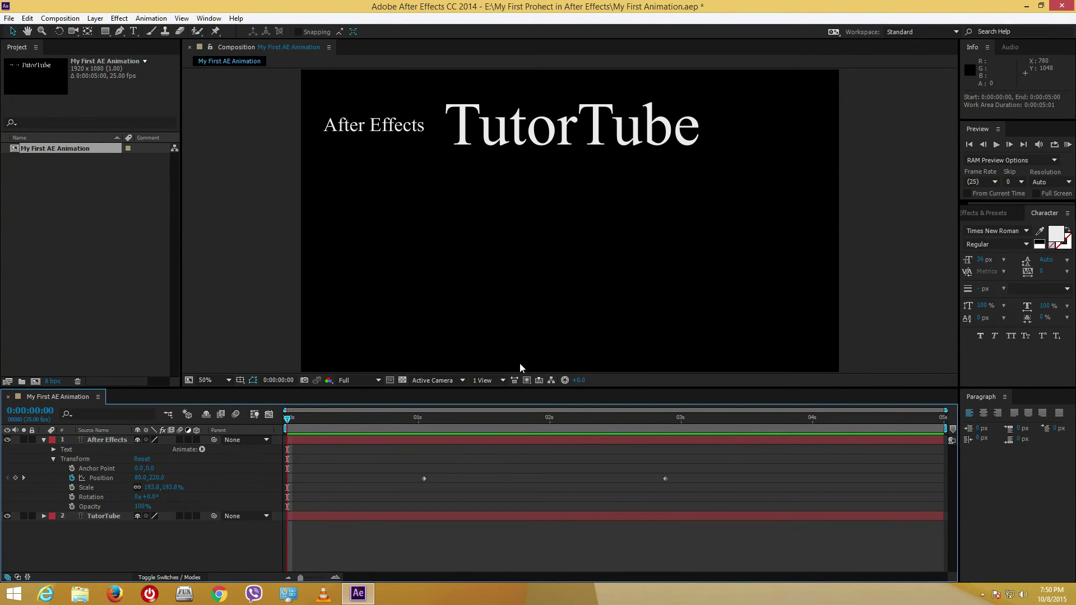
key(KP_0)
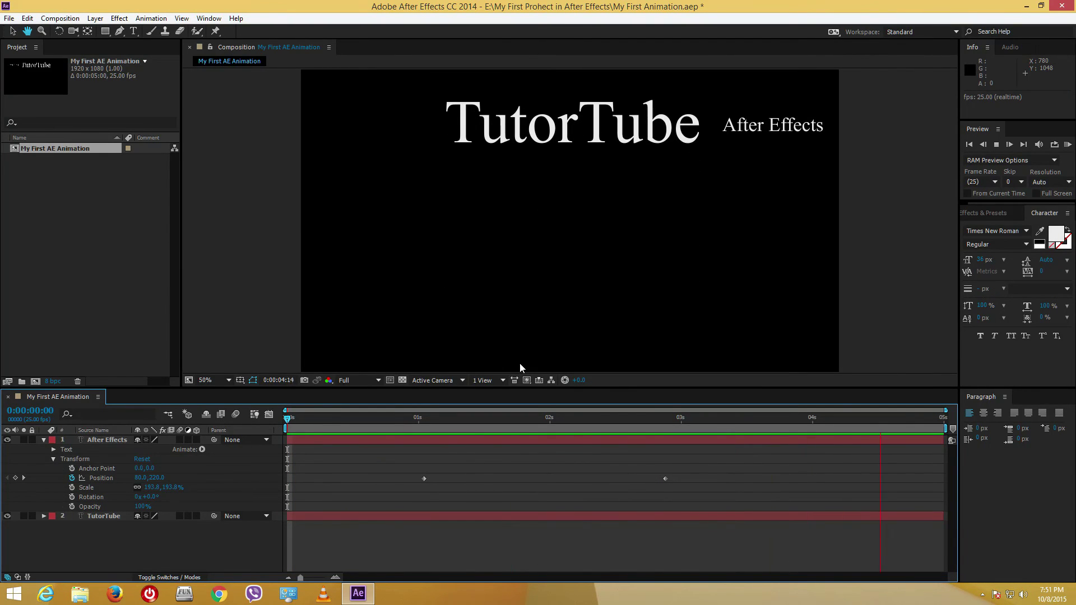
key(space)
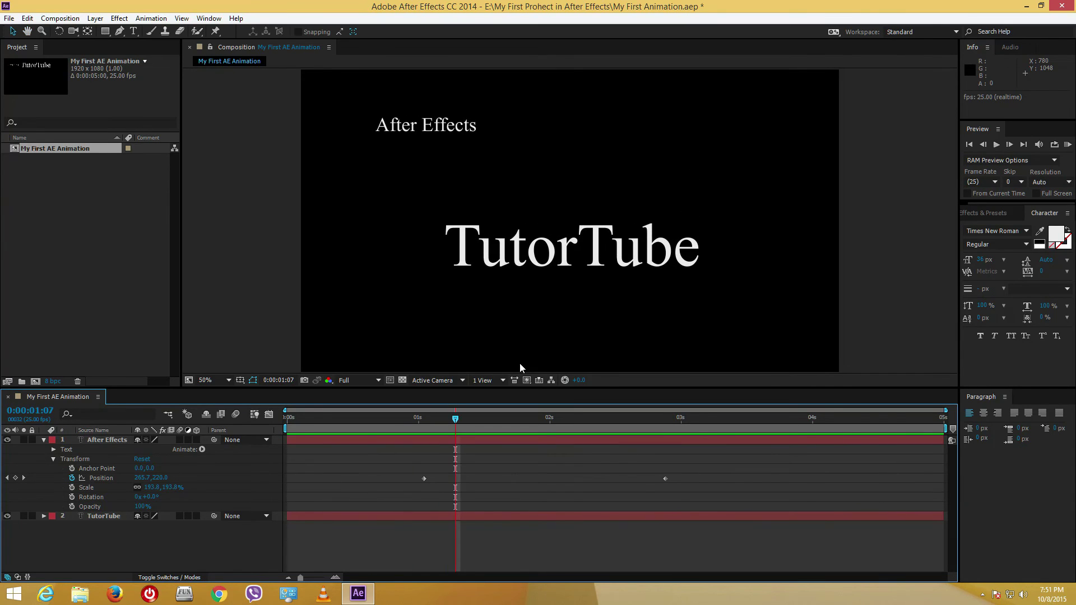
drag(422, 419, 261, 420)
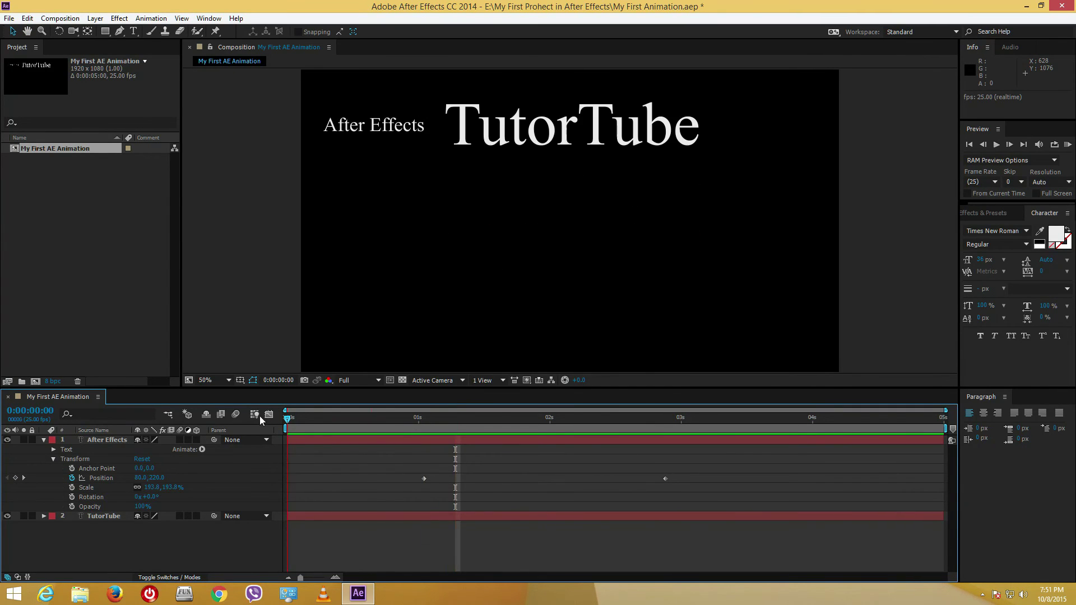
Collapse the After Effects layer and save the project.
click(44, 440)
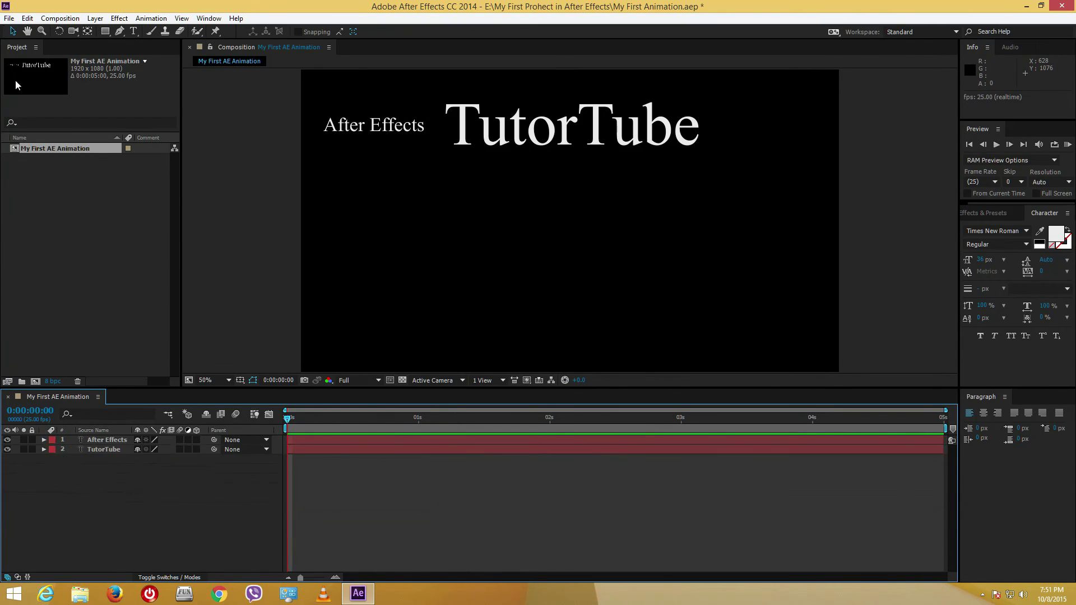
click(40, 149)
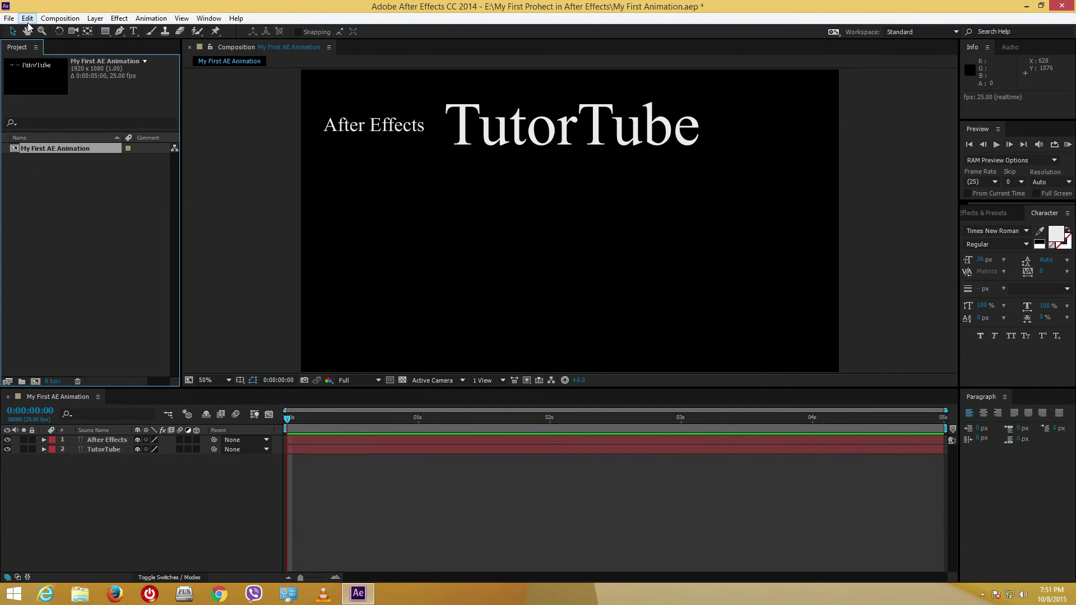
click(10, 18)
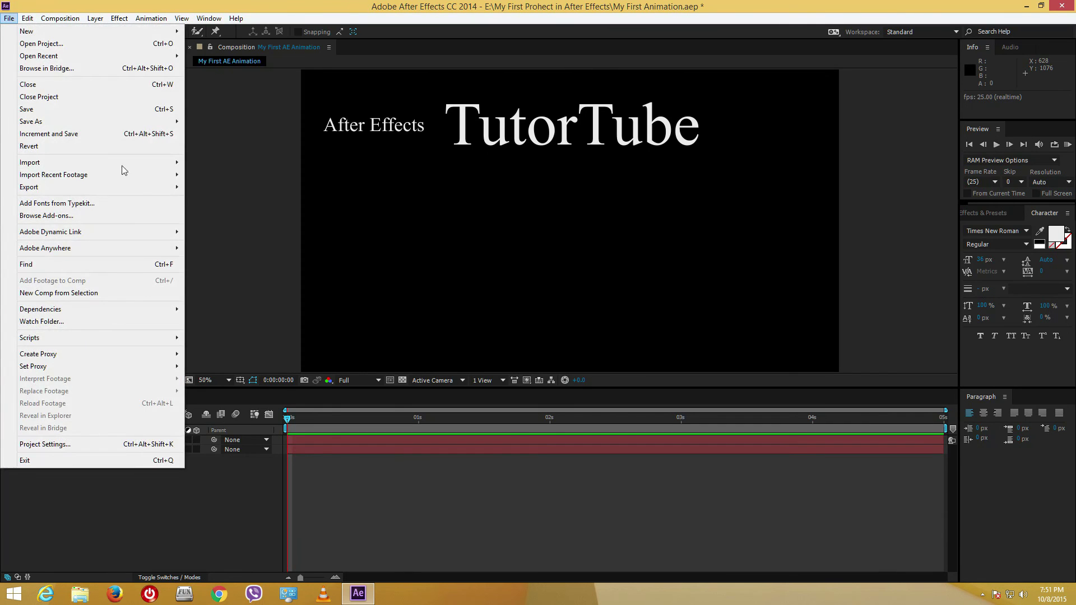
mouse_move(99, 190)
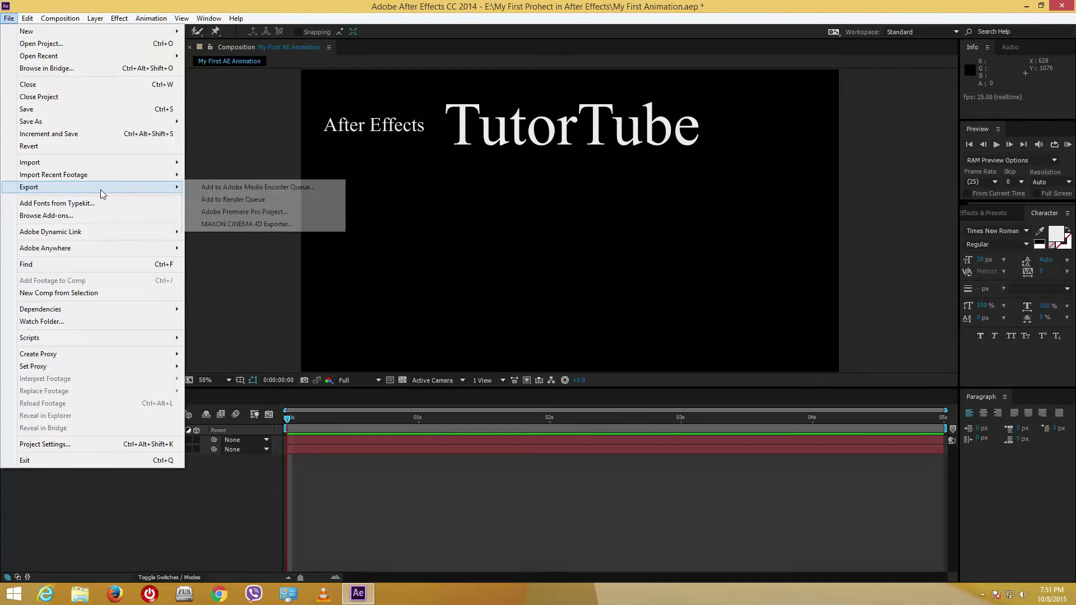
click(33, 110)
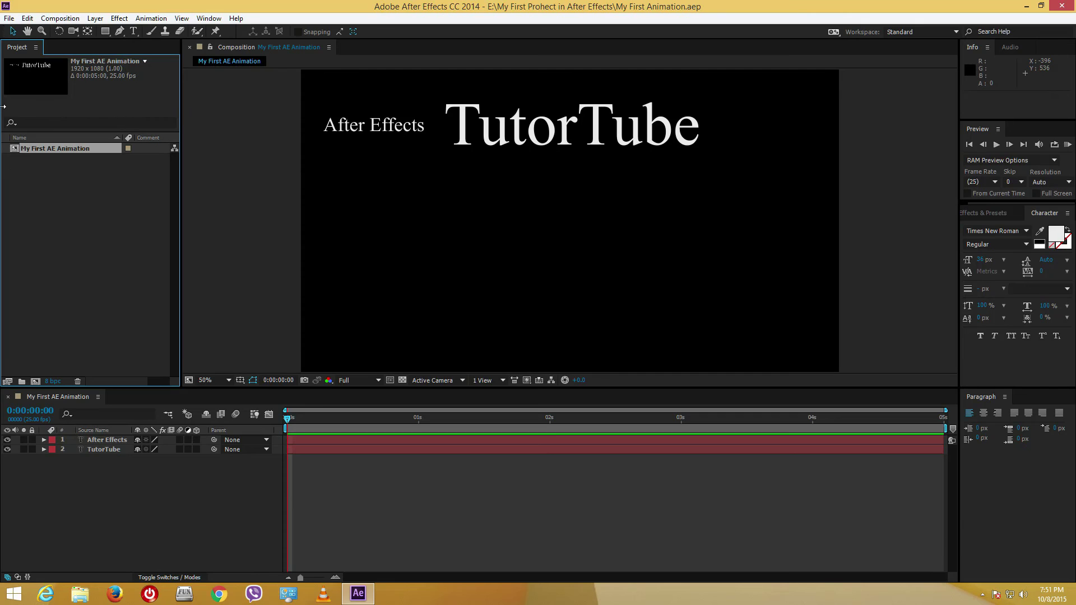
Export the My First AE Animation composition to the Render Queue.
click(10, 18)
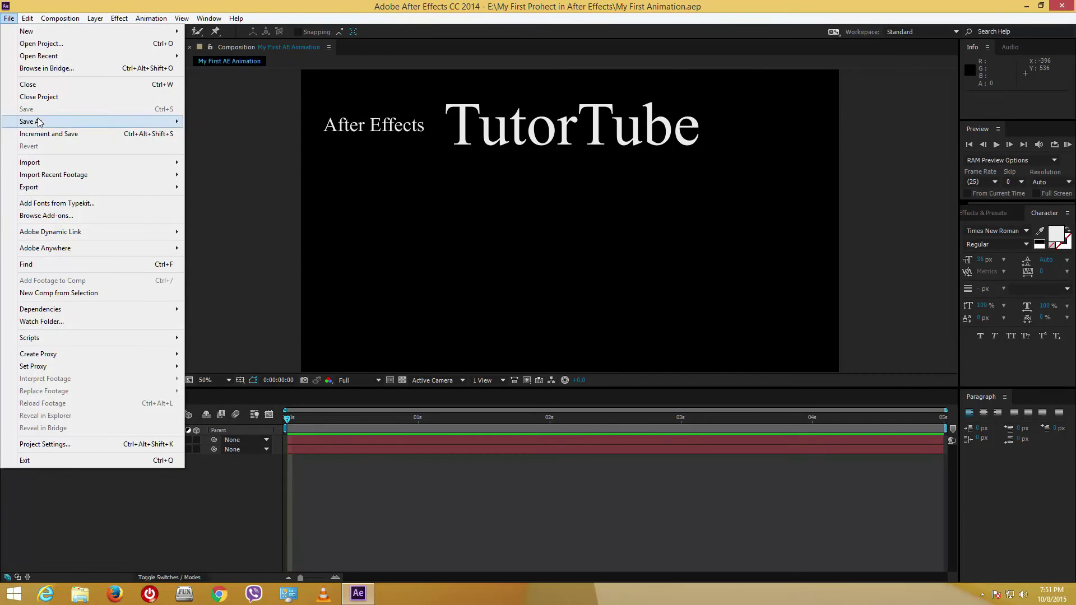
mouse_move(39, 122)
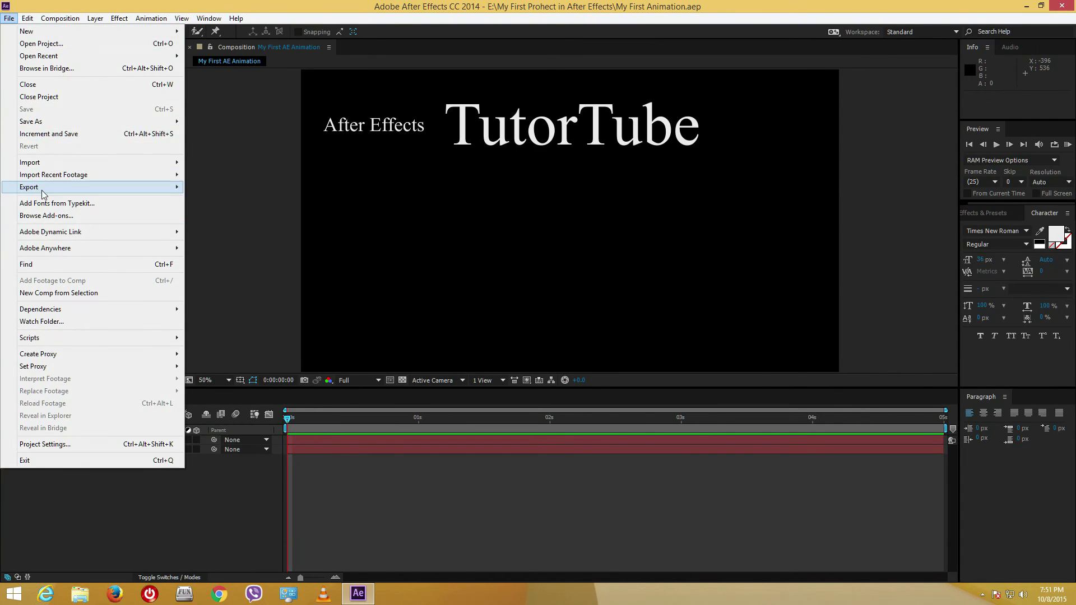
mouse_move(43, 194)
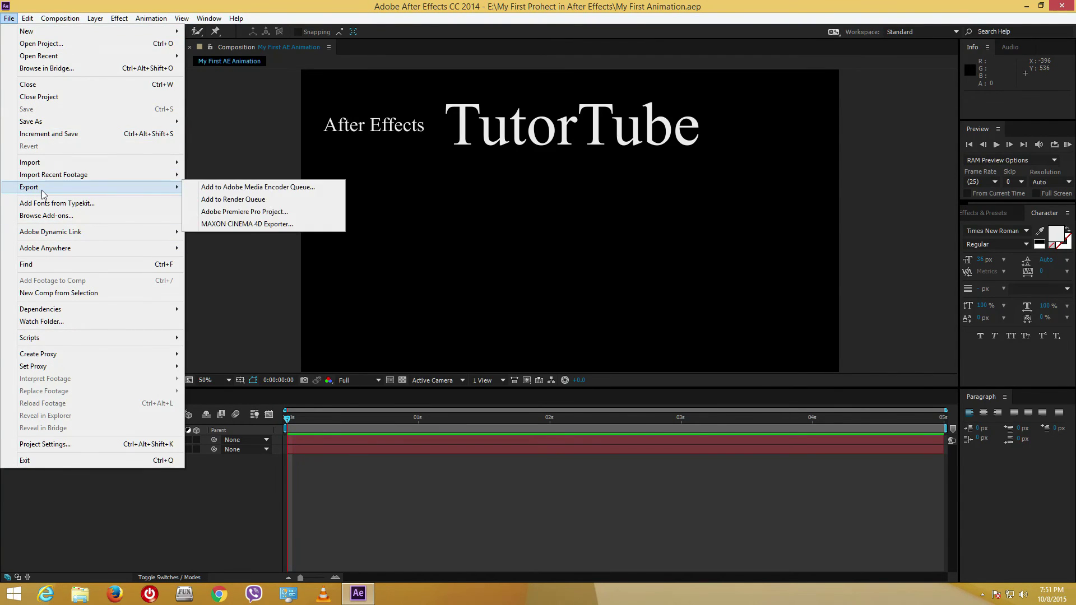
click(228, 200)
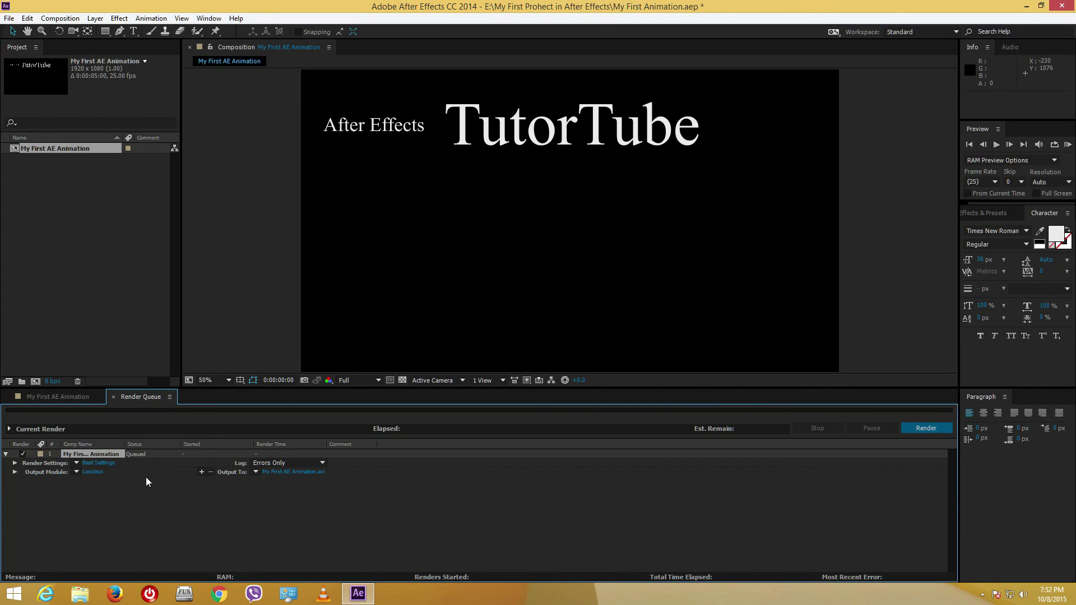
Set the output module's format to QuickTime and keep H.264 as the video codec in its format options.
click(91, 472)
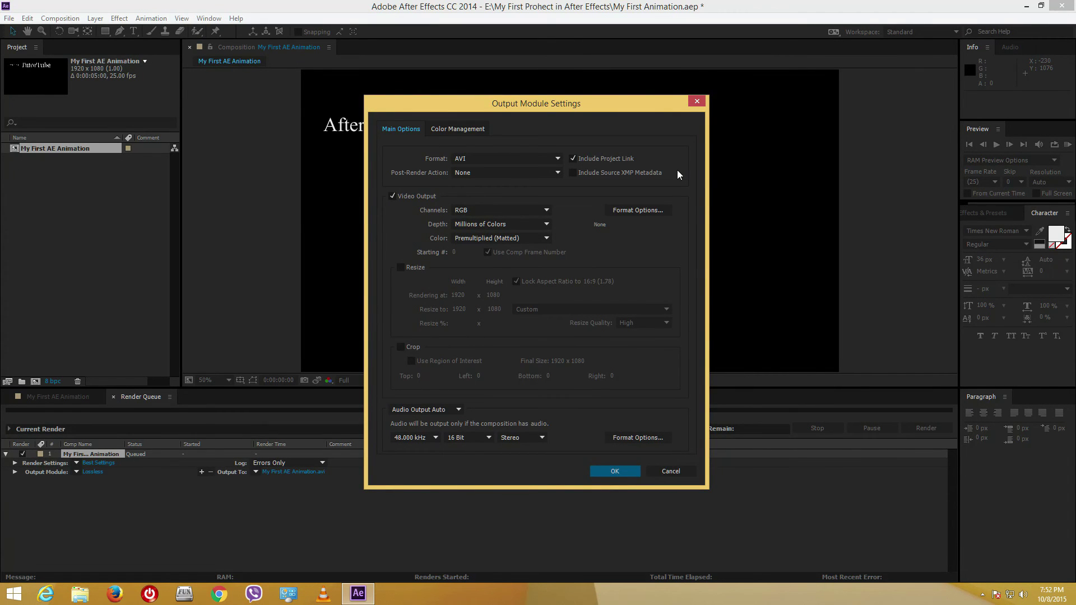
mouse_move(606, 99)
mouse_down()
mouse_move(566, 36)
mouse_move(599, 92)
mouse_up()
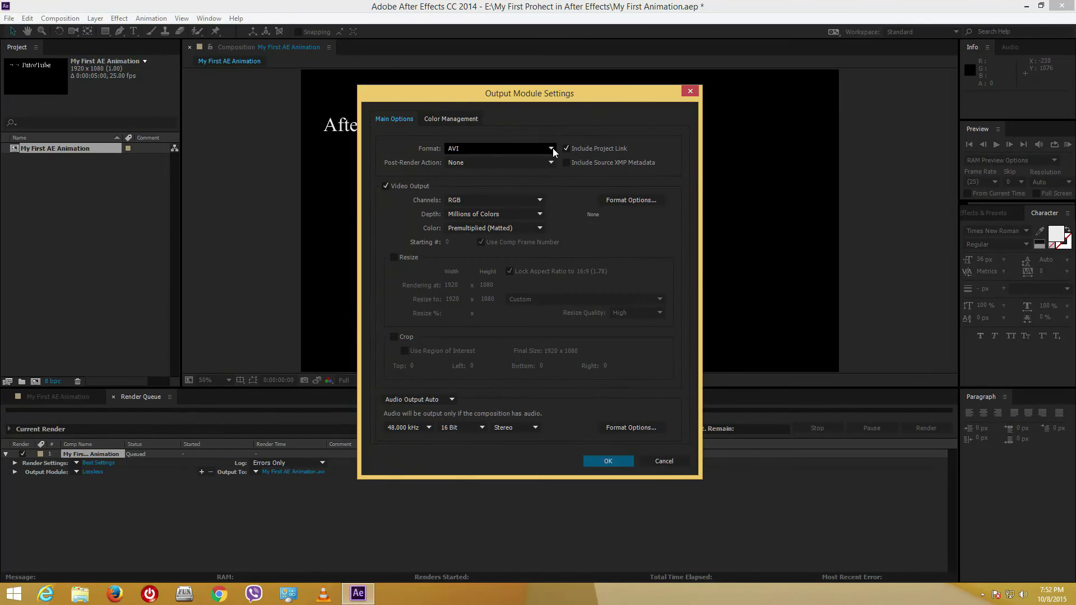
click(499, 148)
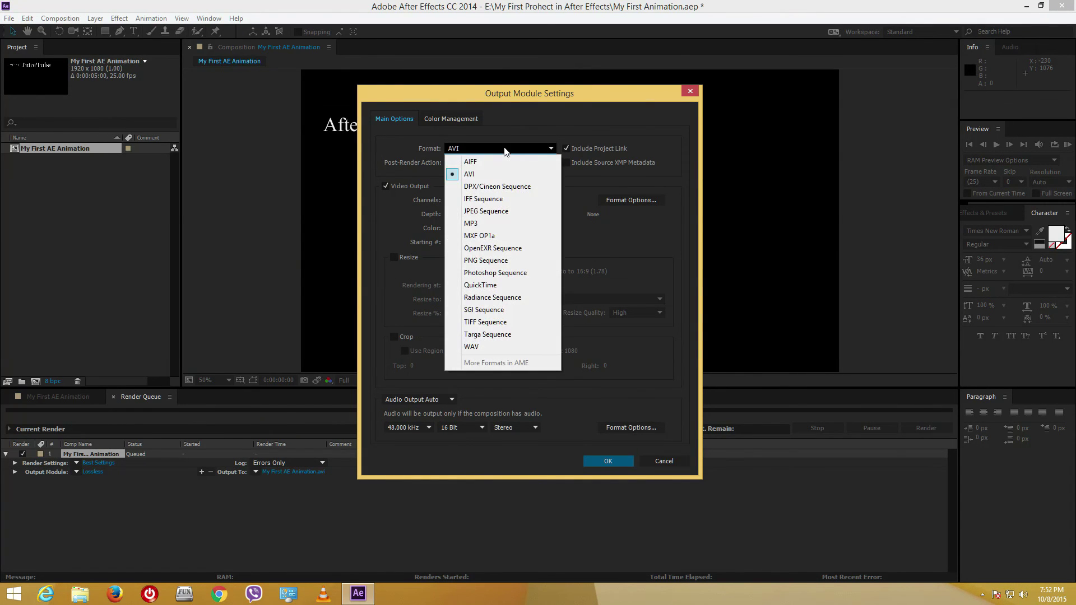
click(502, 284)
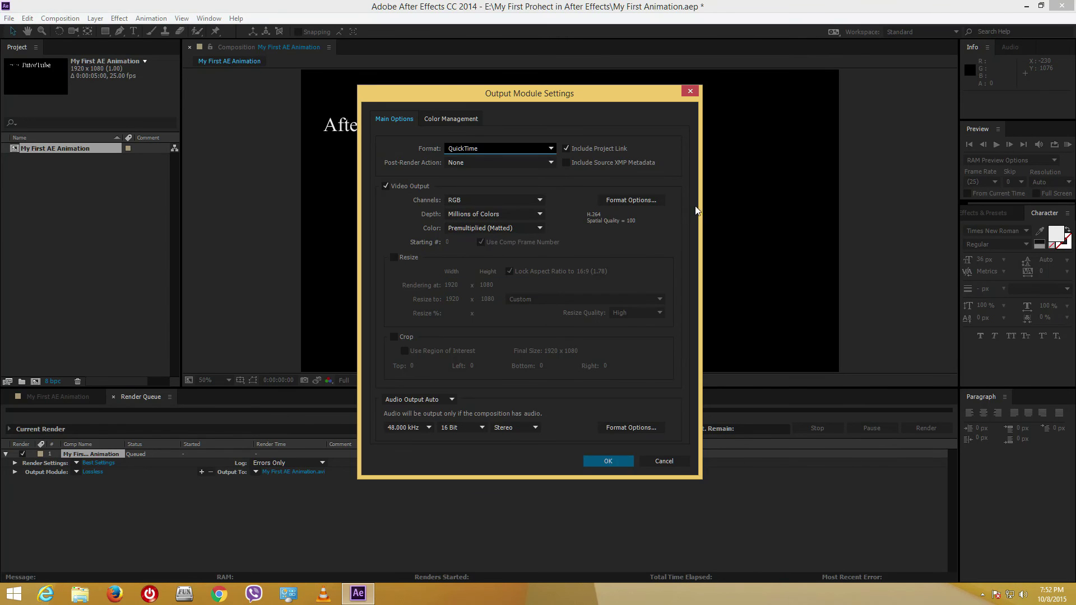
click(637, 201)
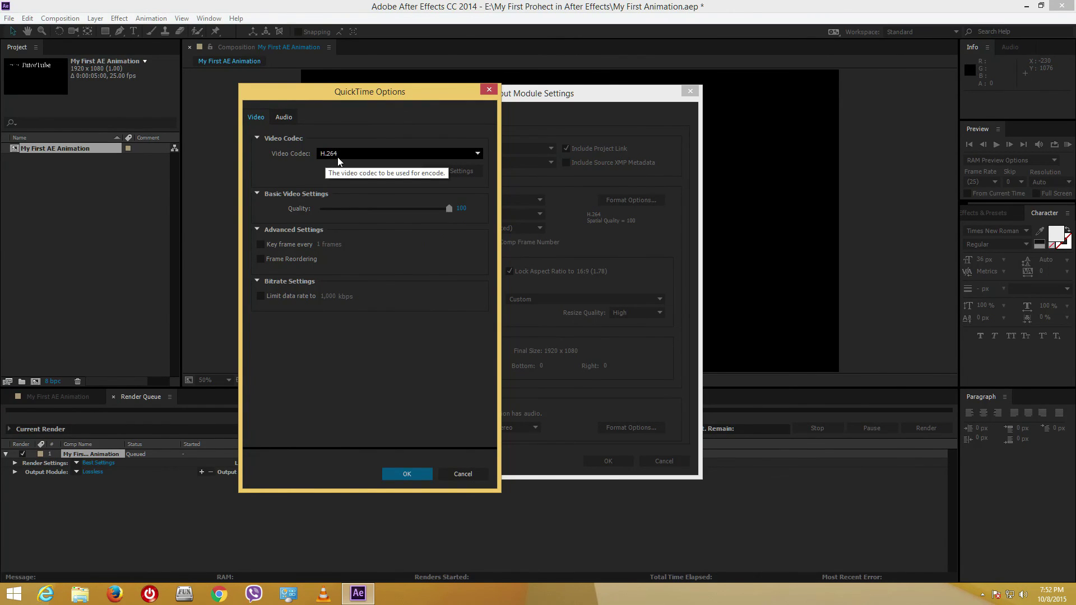
click(421, 474)
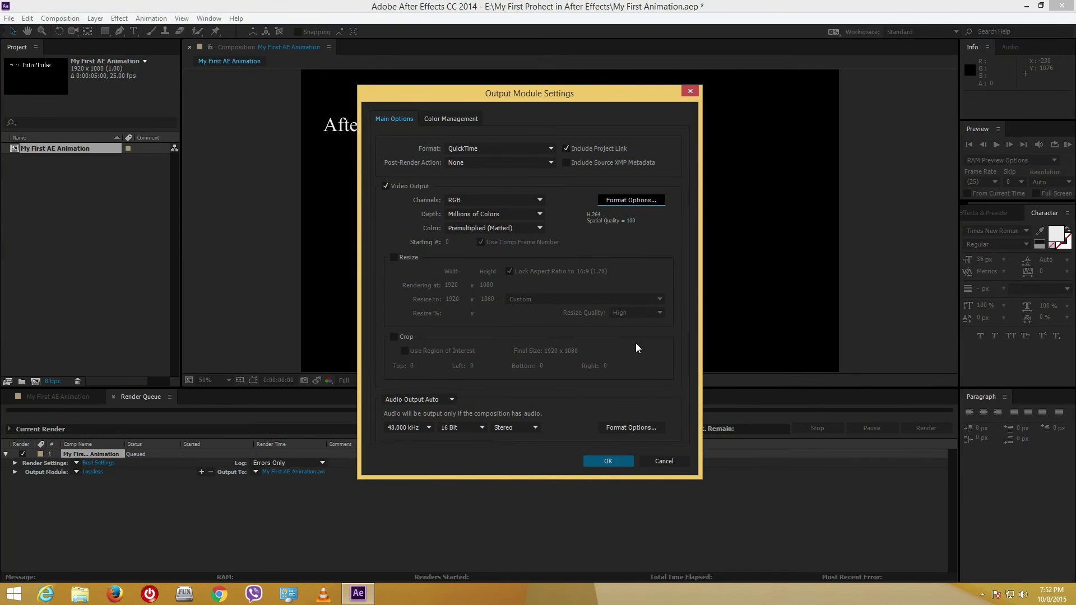
Turn audio output off and apply the output module settings.
click(452, 402)
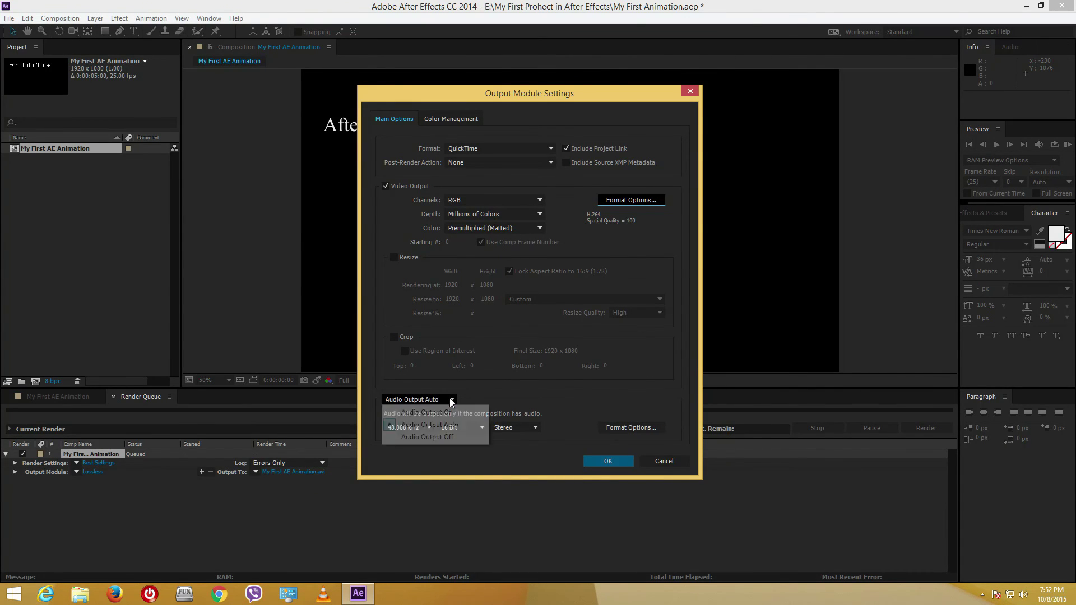
click(446, 438)
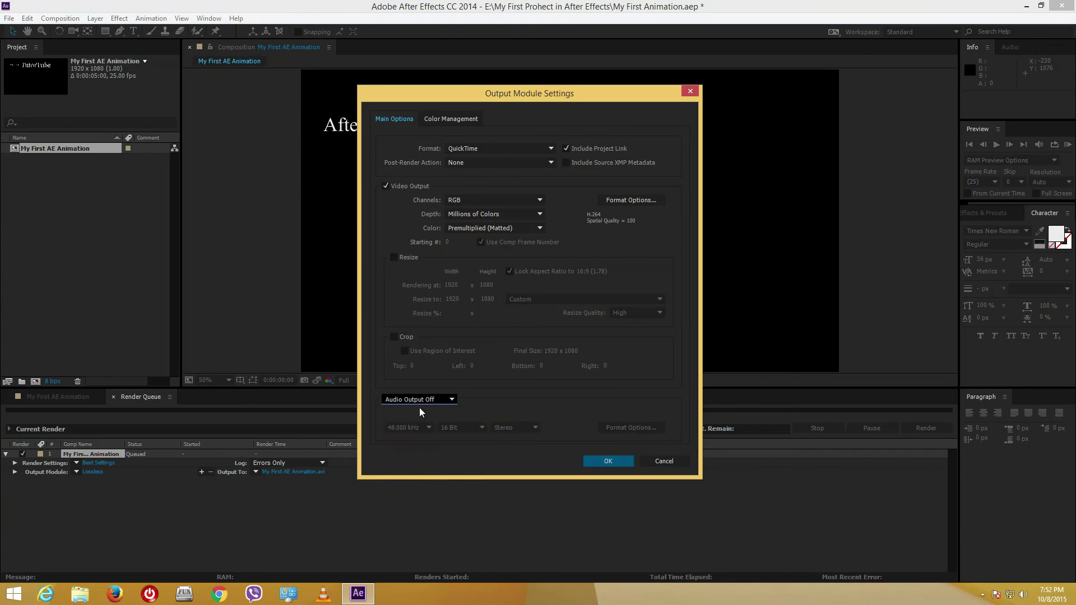
click(611, 462)
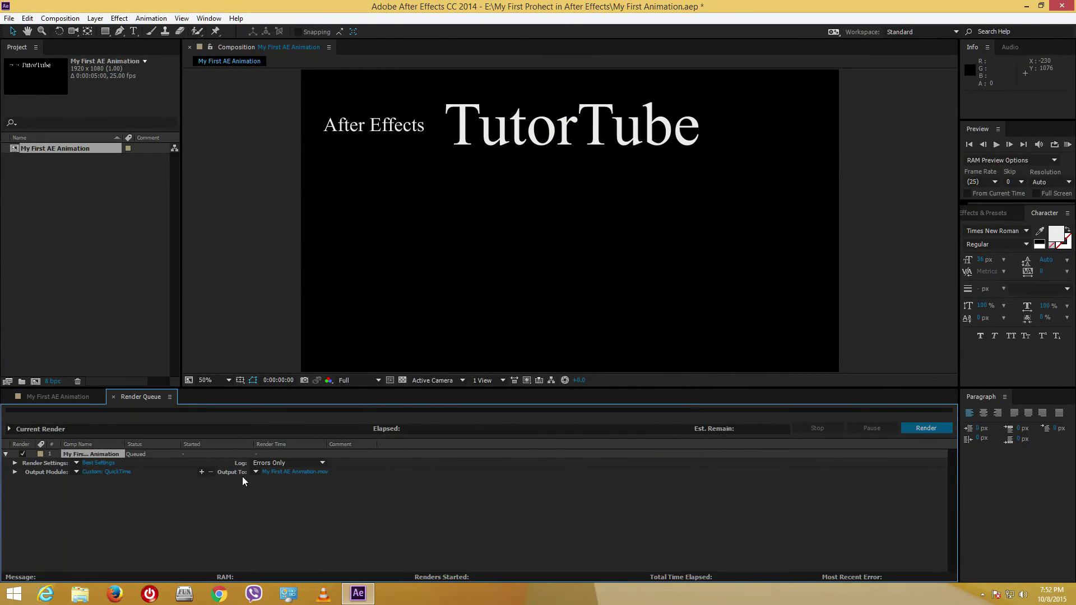
Set the render output to My First AE Animation.mov in the My First Prohect in After Effects folder on Files (E:), and render the queue.
click(308, 472)
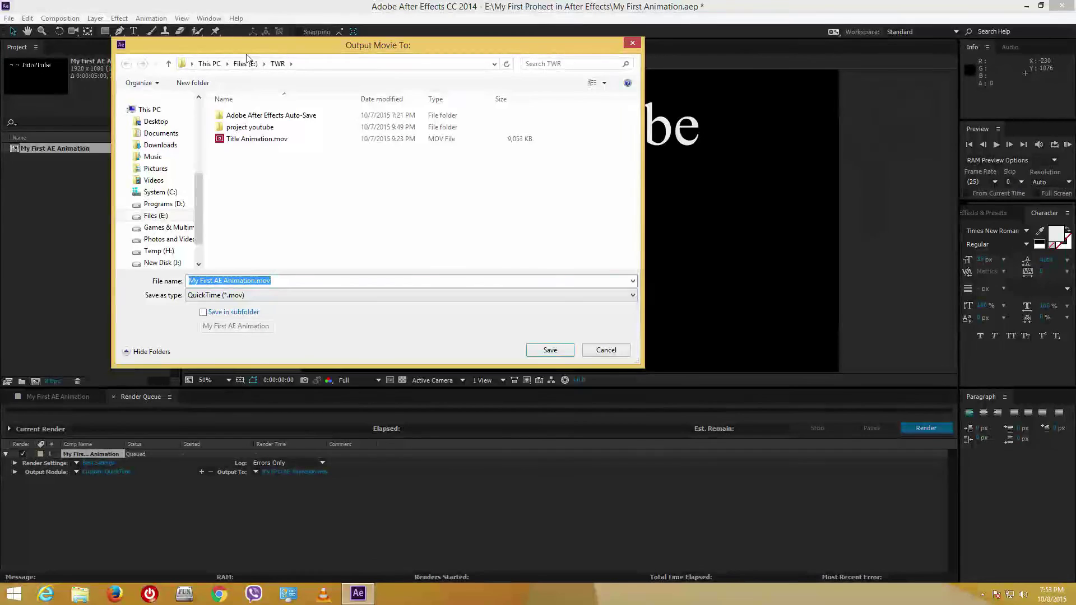
click(246, 63)
click(275, 256)
scroll(279, 253, down, 3)
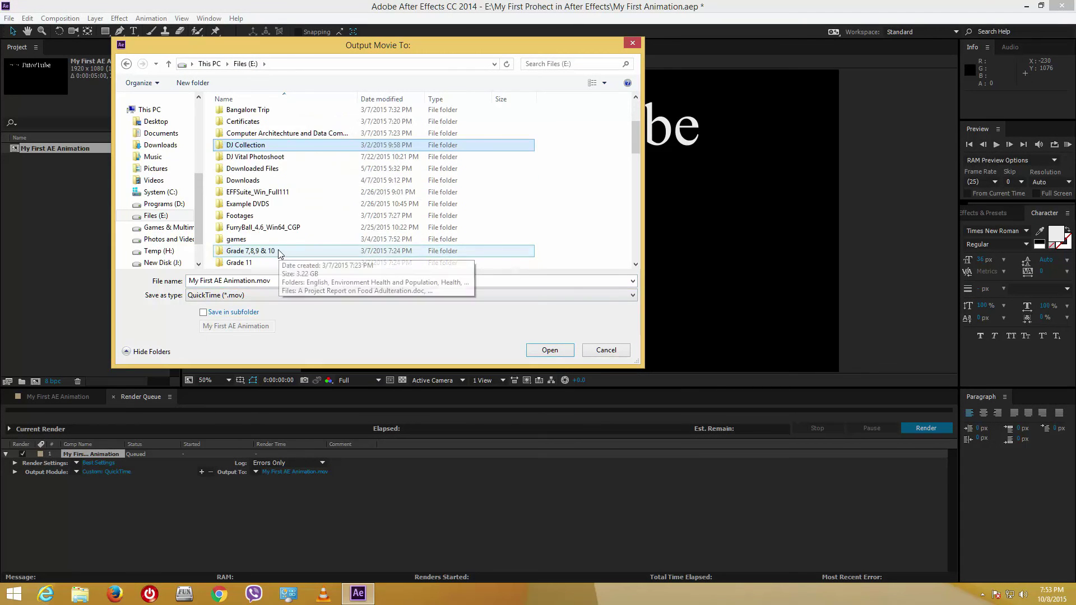
scroll(279, 254, up, 3)
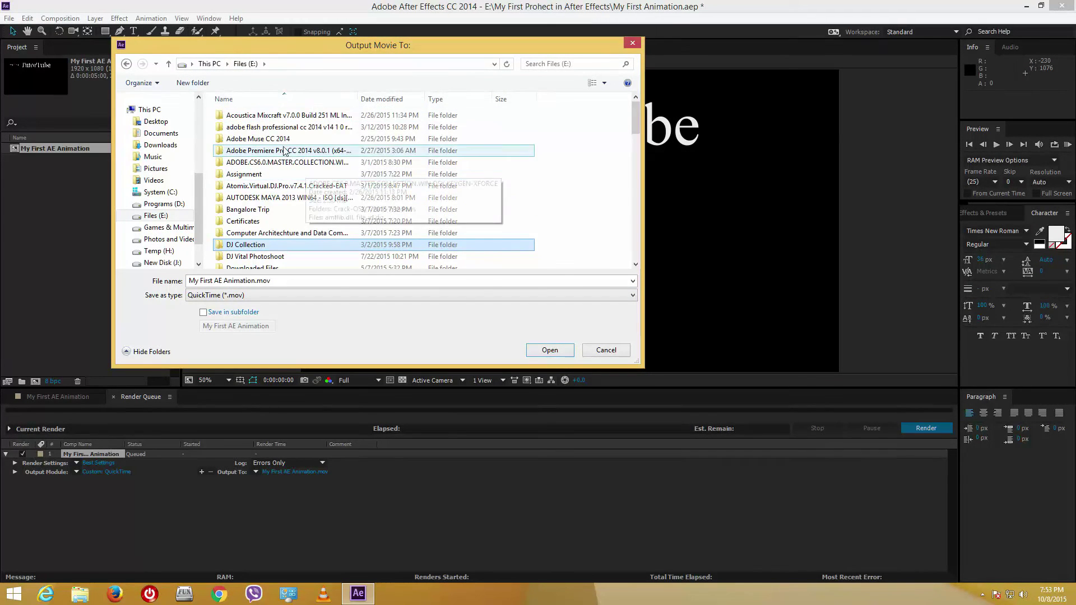
scroll(286, 185, down, 3)
scroll(288, 214, up, 3)
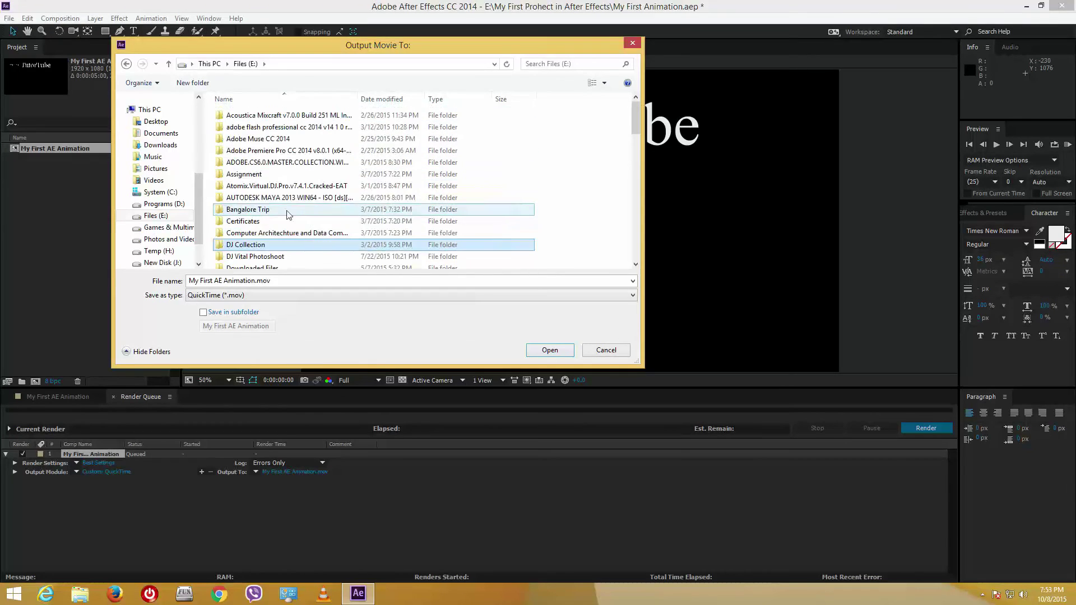
scroll(283, 201, down, 5)
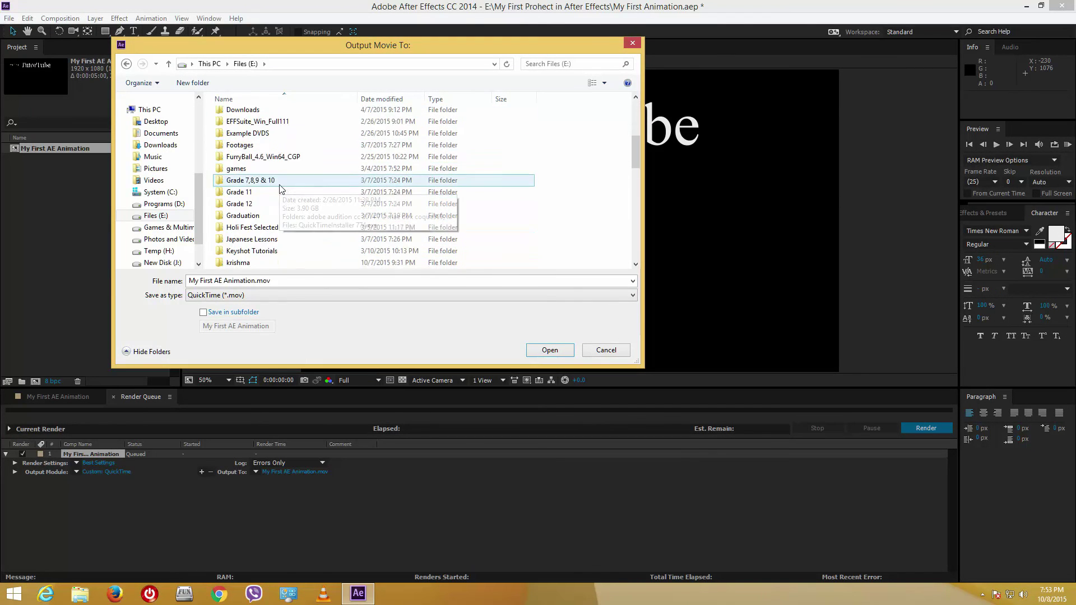
scroll(278, 188, down, 3)
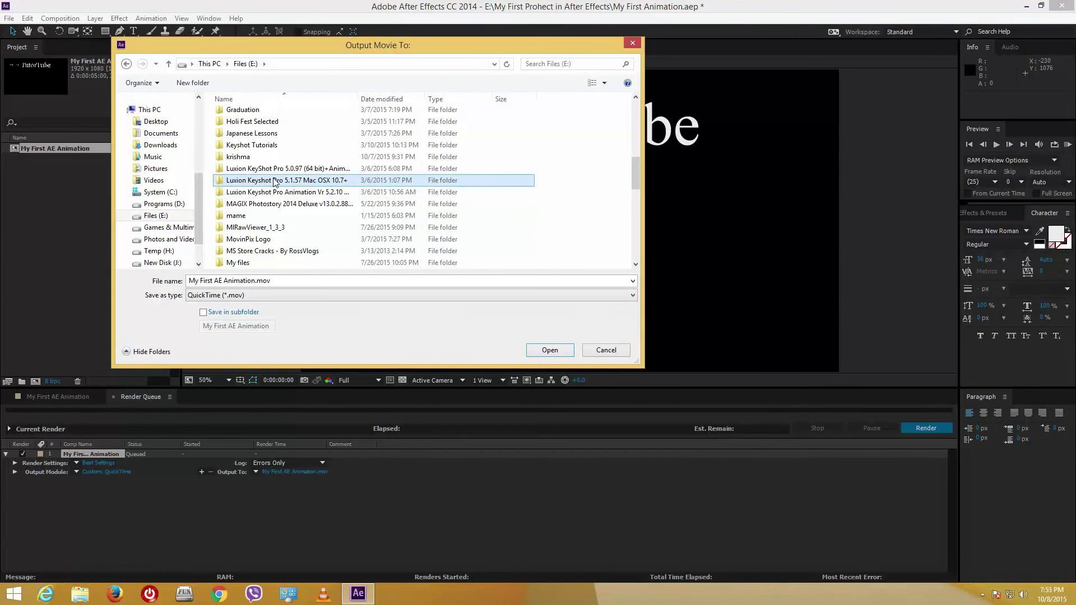
scroll(278, 185, down, 2)
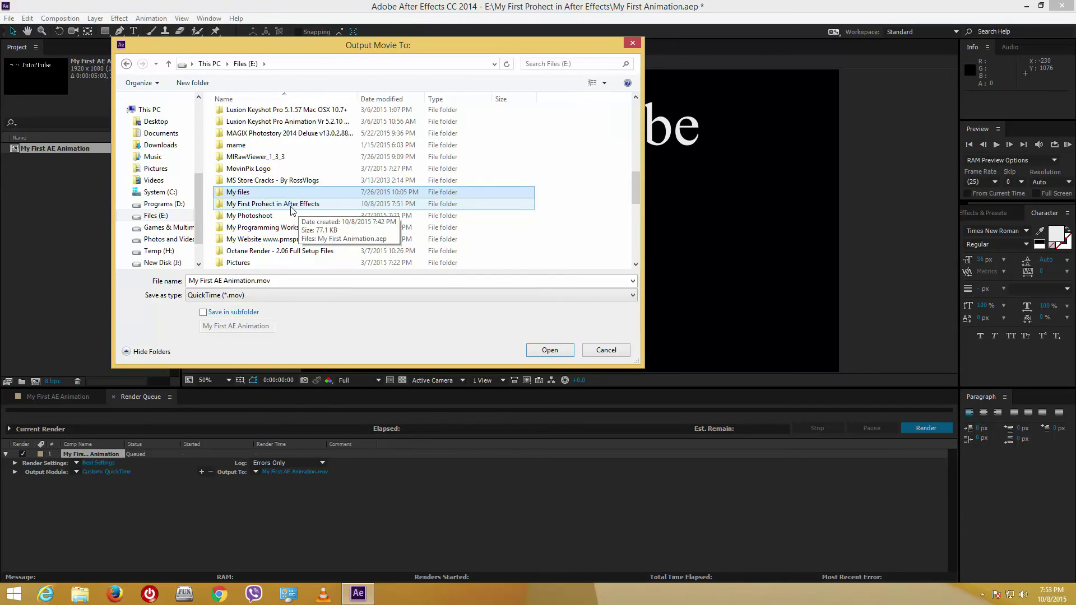
right_click(263, 205)
key(Escape)
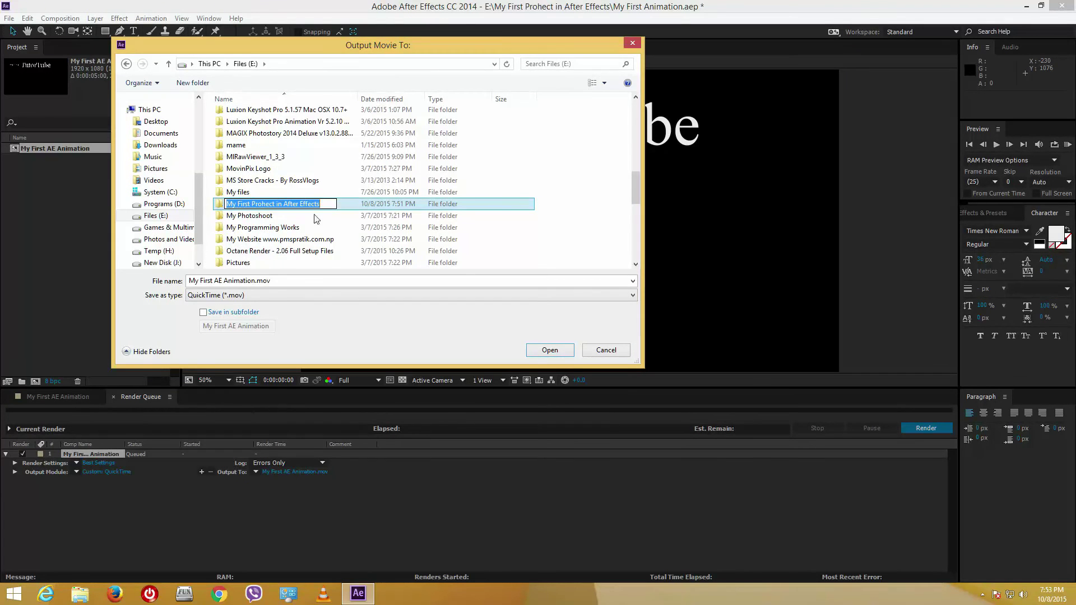
double_click(263, 203)
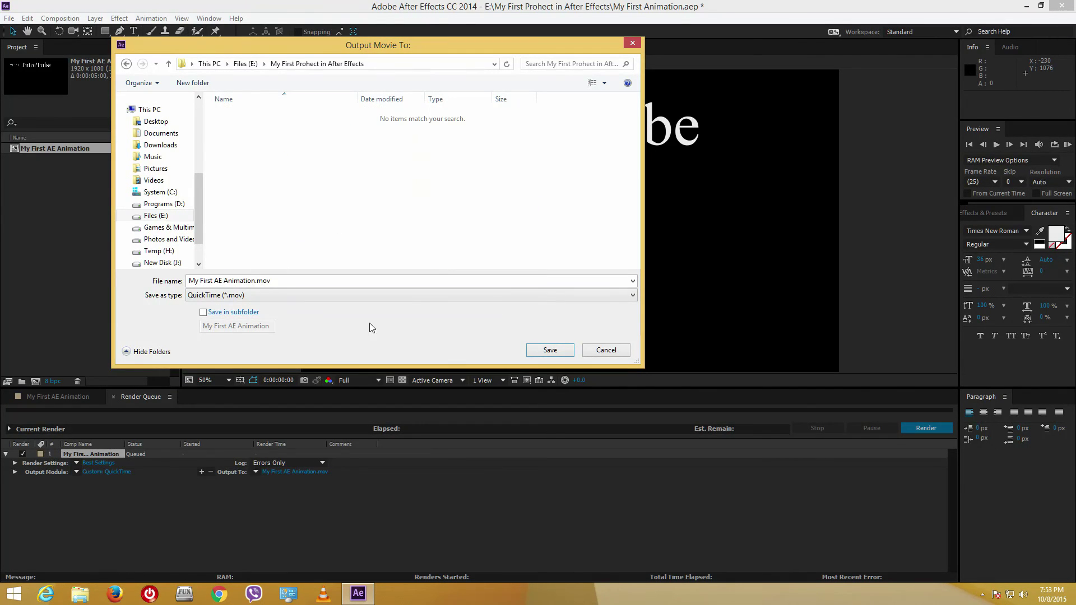
click(549, 351)
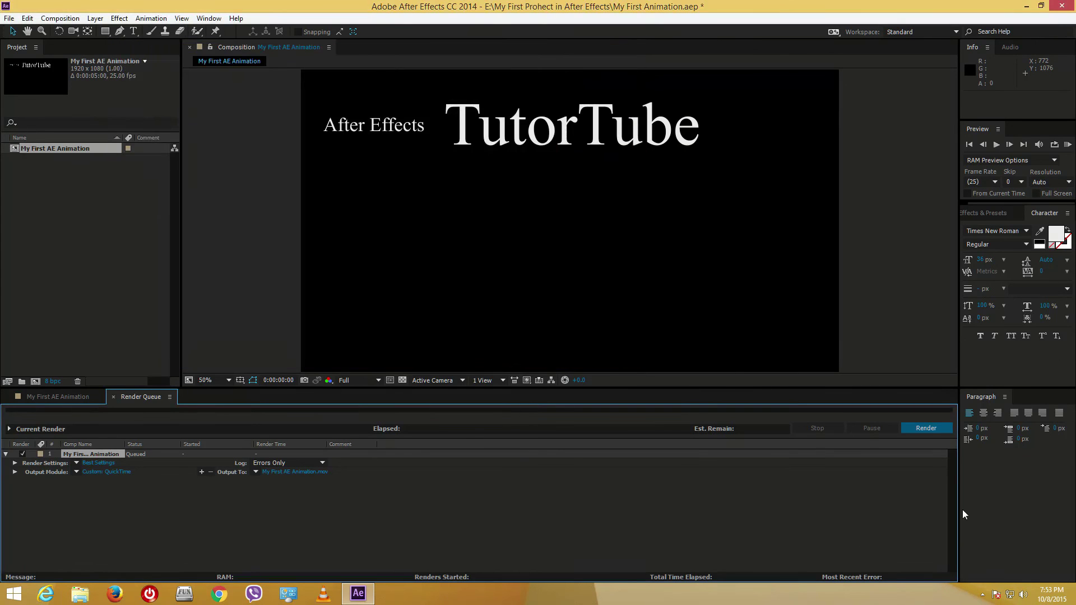
click(936, 428)
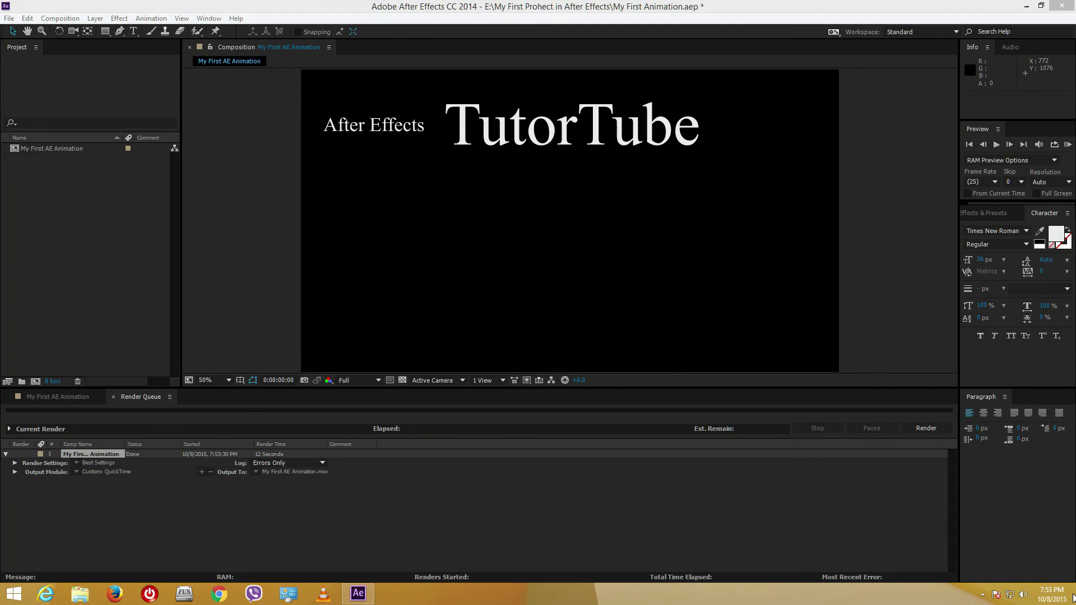
Switch to File Explorer and open the My First Prohect in After Effects folder on the Files (E:) drive.
click(1074, 599)
double_click(21, 77)
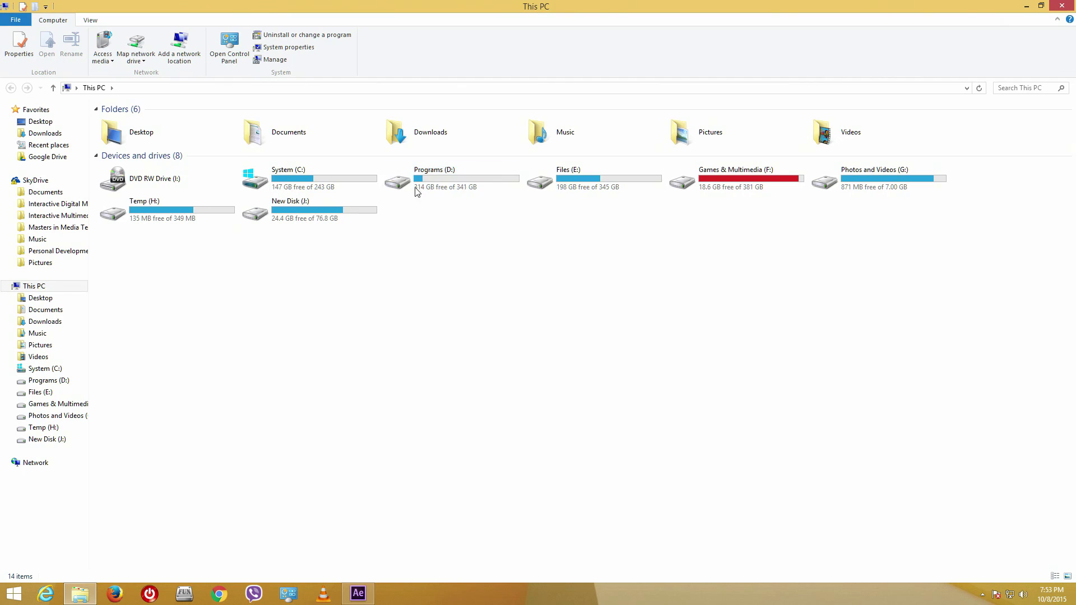
double_click(593, 170)
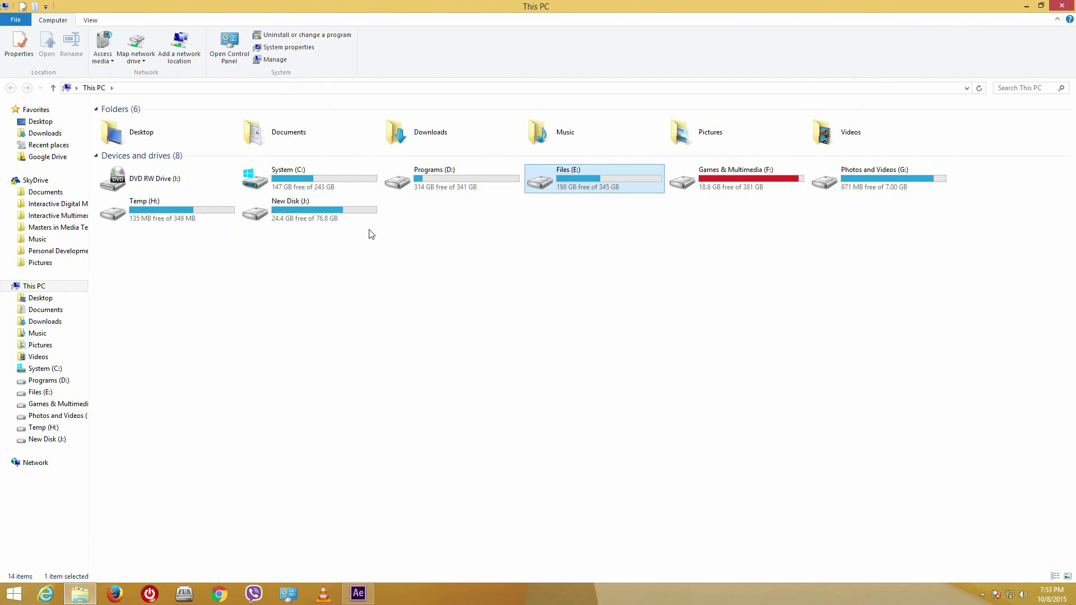
scroll(230, 247, down, 10)
scroll(230, 248, up, 10)
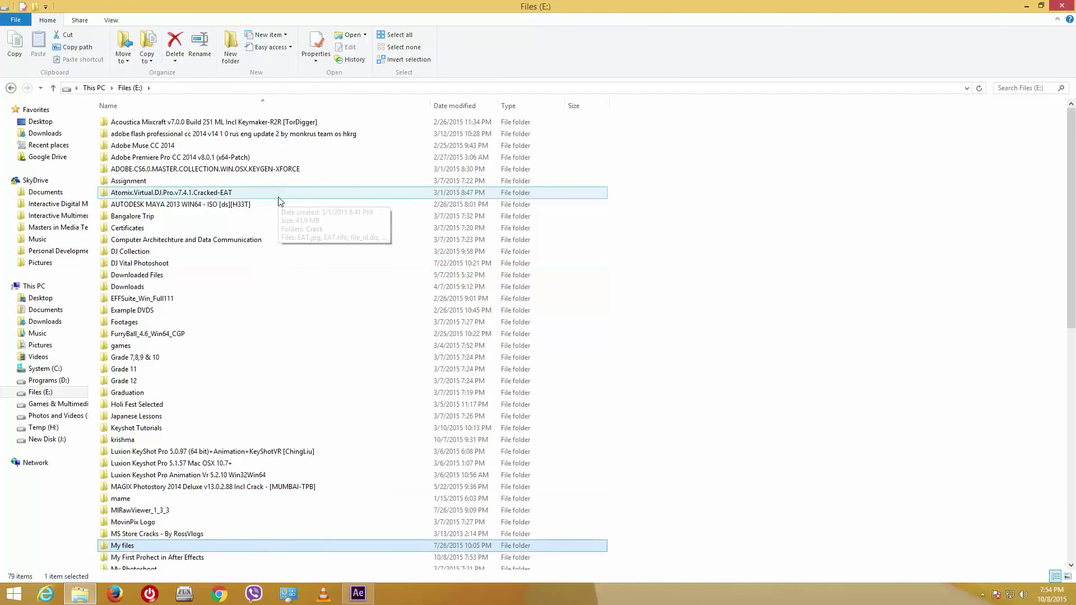
scroll(180, 571, down, 4)
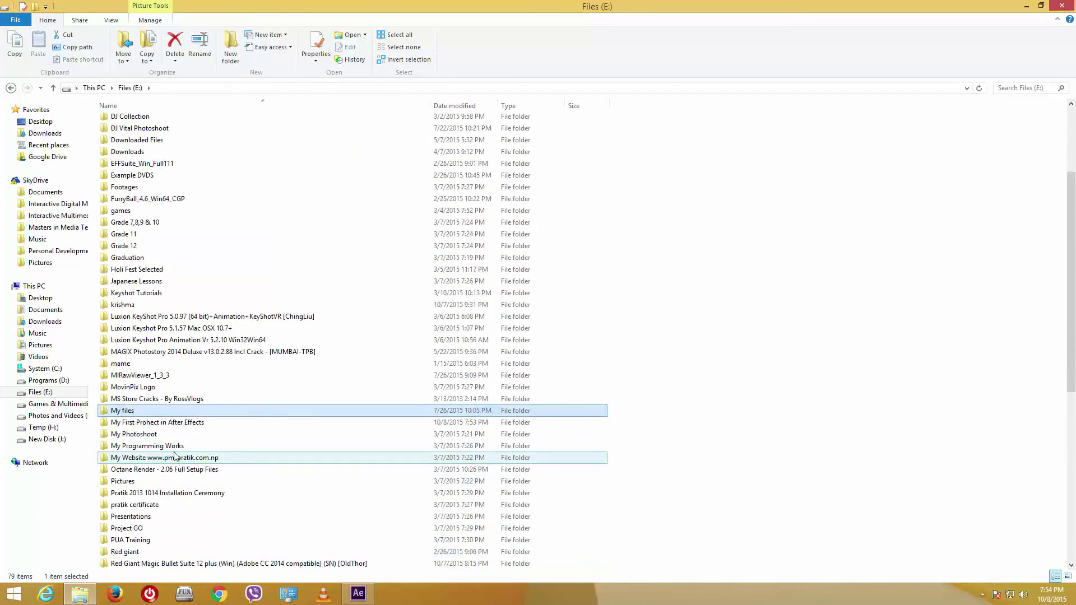
double_click(159, 425)
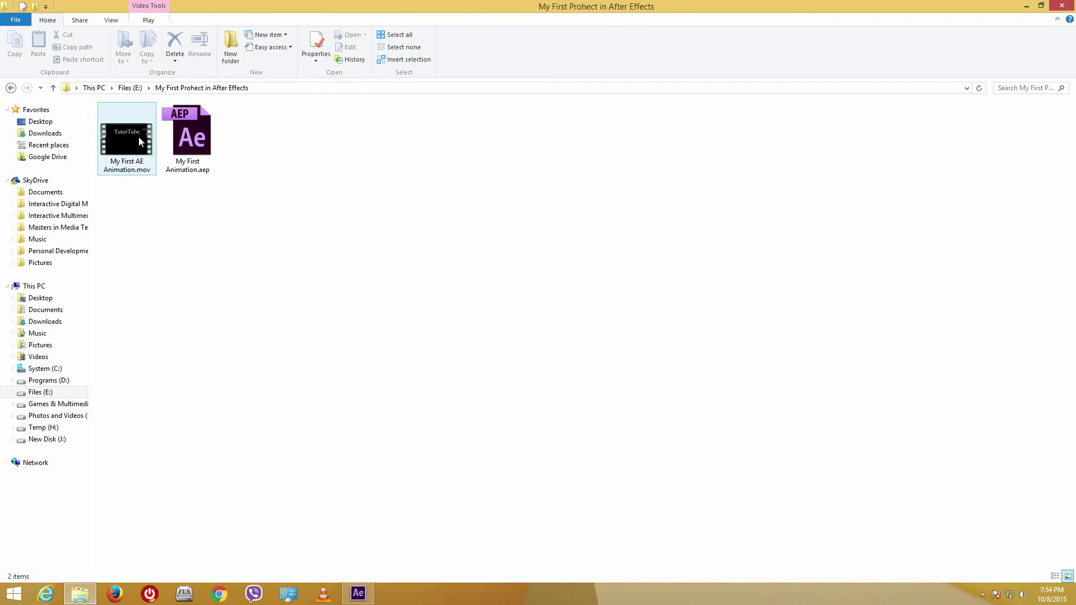
Open the rendered My First AE Animation.mov with VLC media player.
right_click(138, 136)
mouse_move(126, 178)
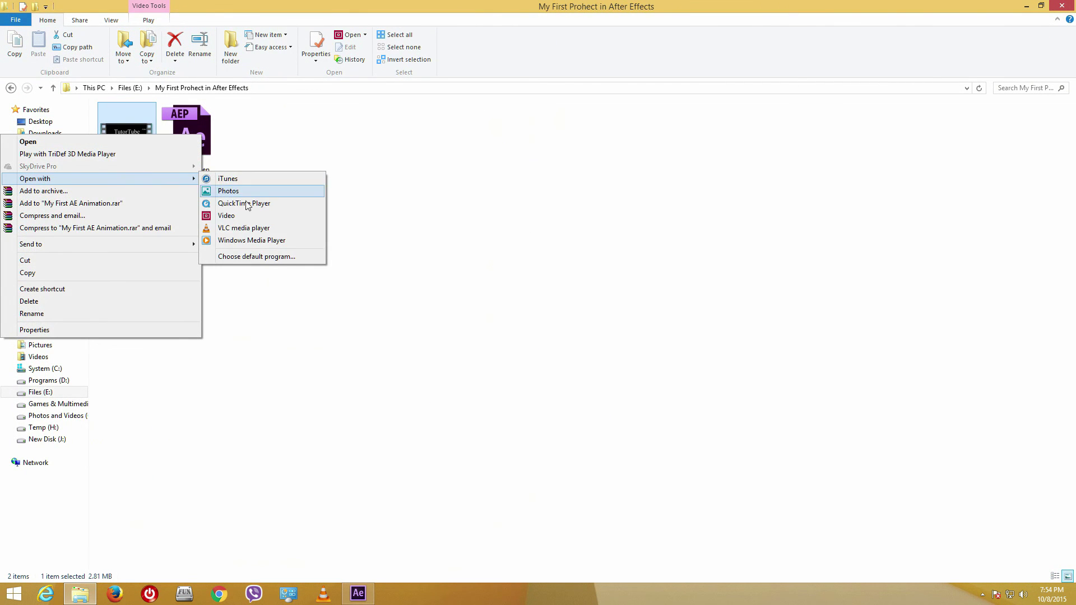
click(284, 230)
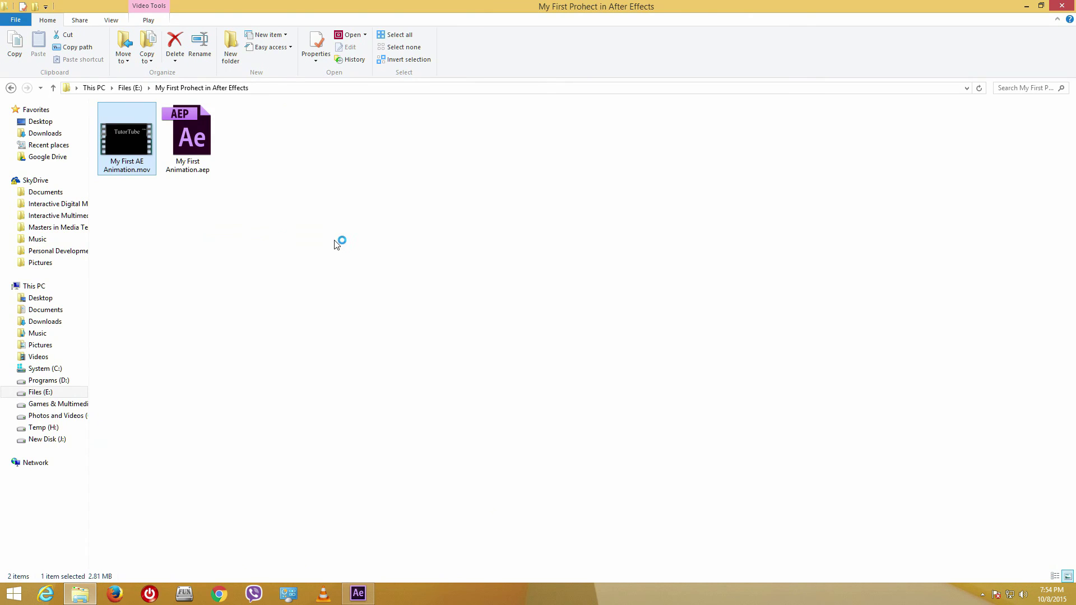